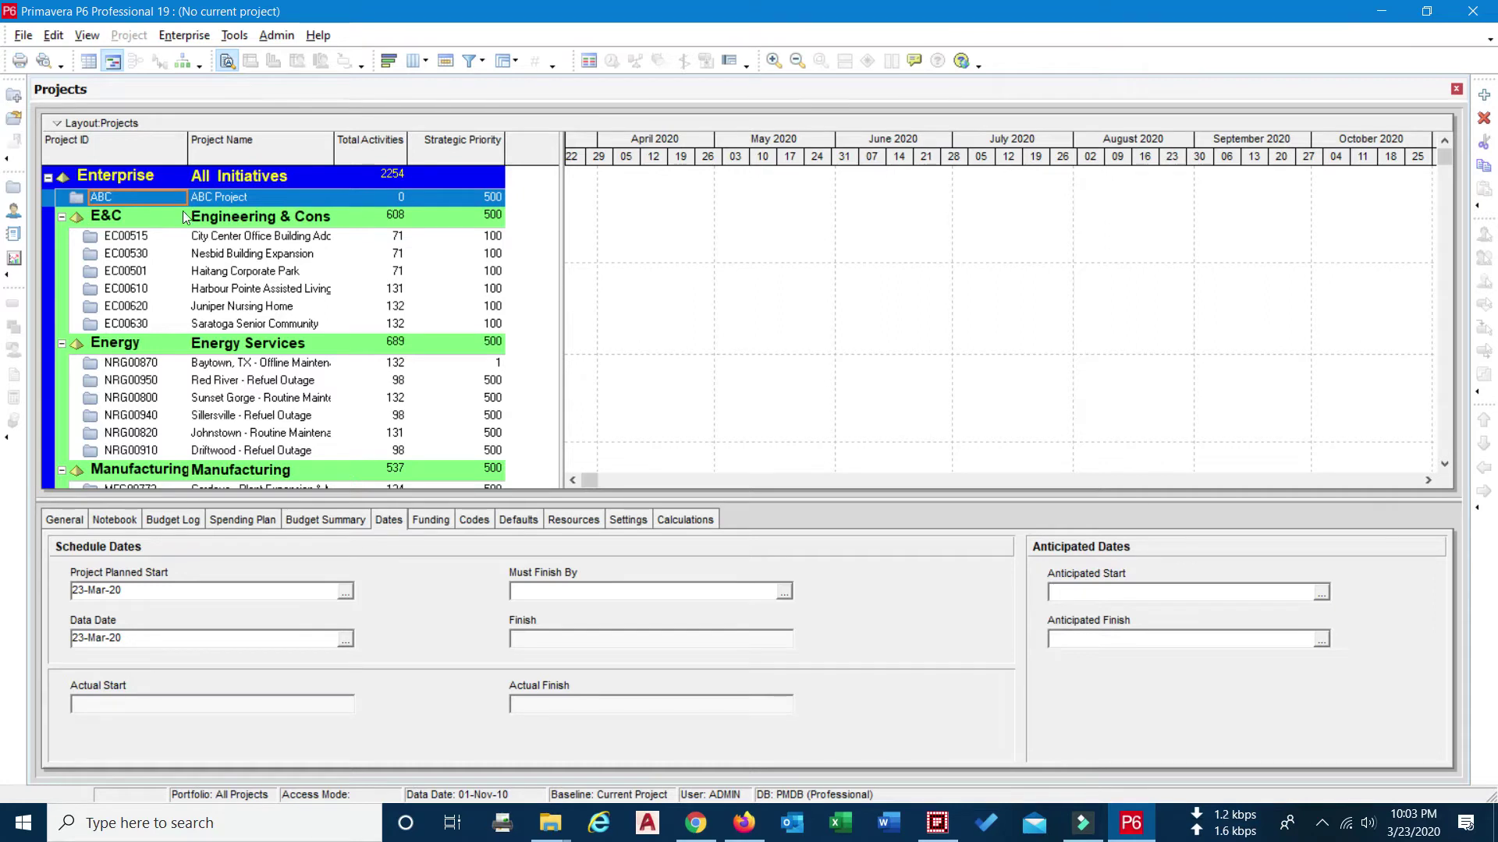
# Open the ABC project and add a new activity under the ABC.1 Design WBS element.
pyautogui.rightClick(80, 198)
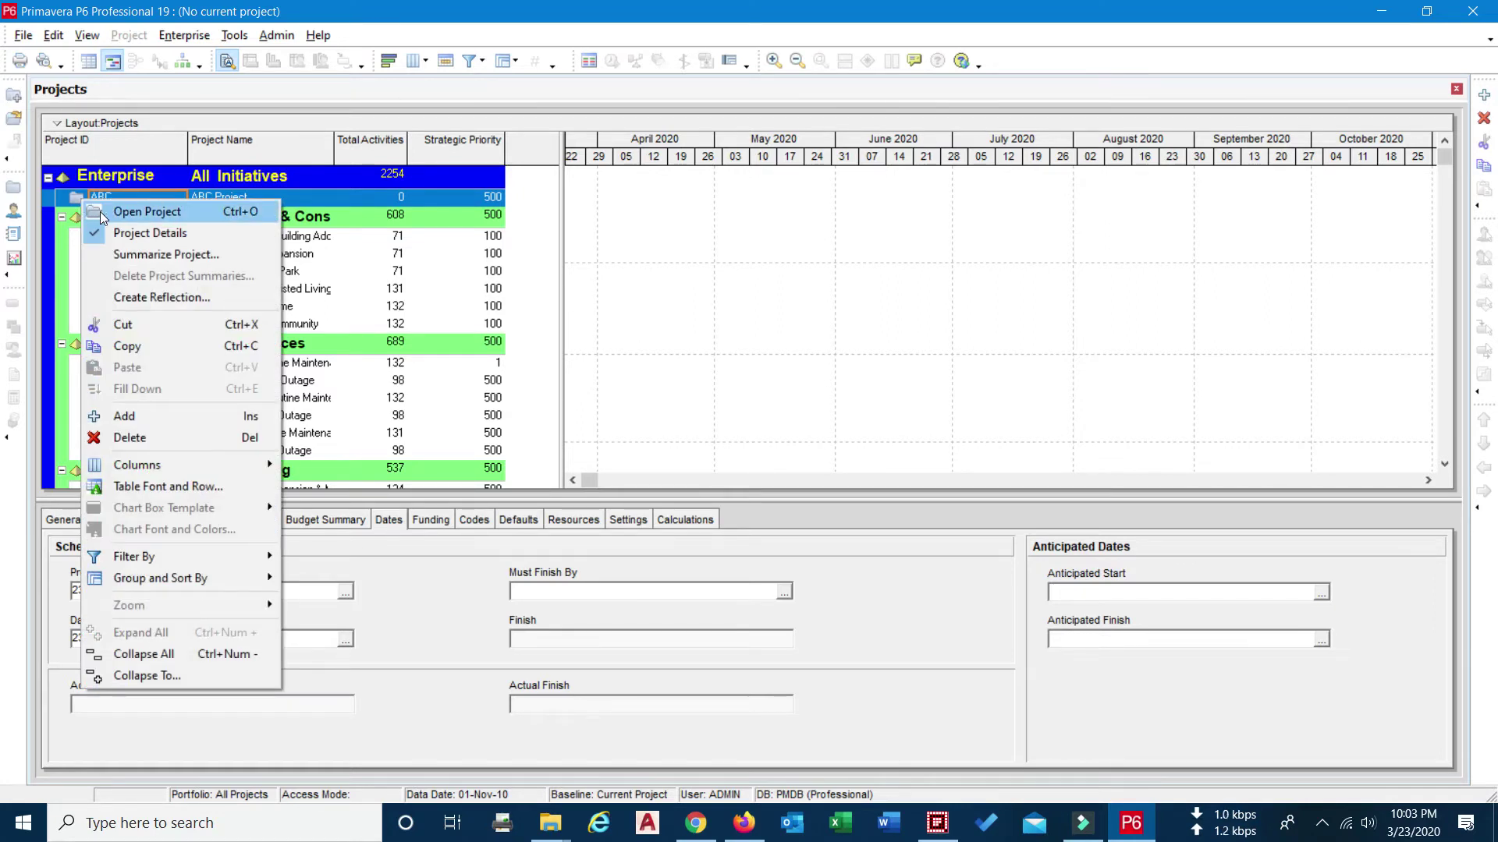
pyautogui.click(104, 213)
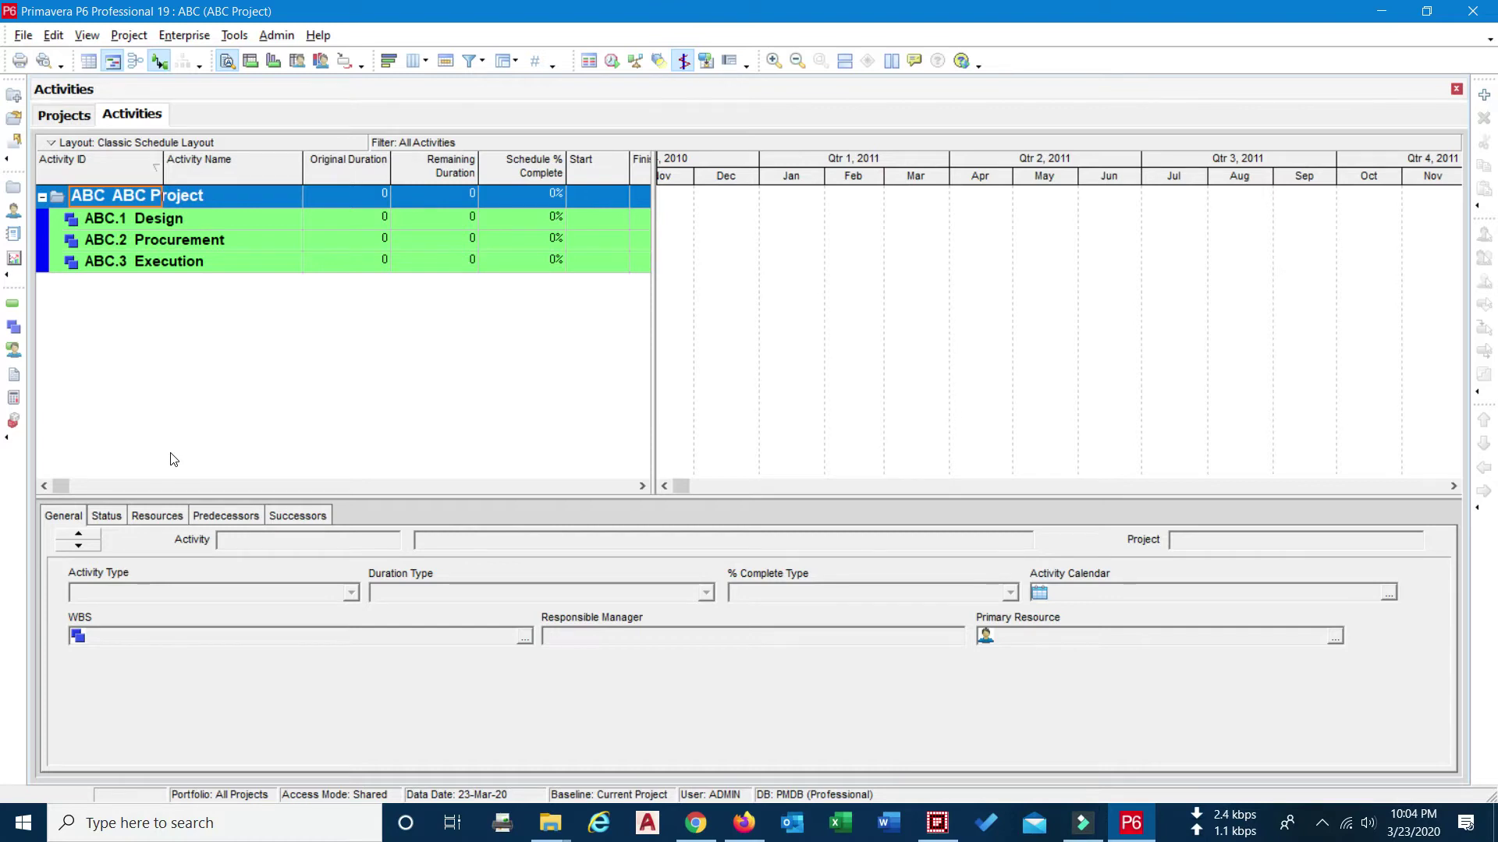
pyautogui.click(153, 224)
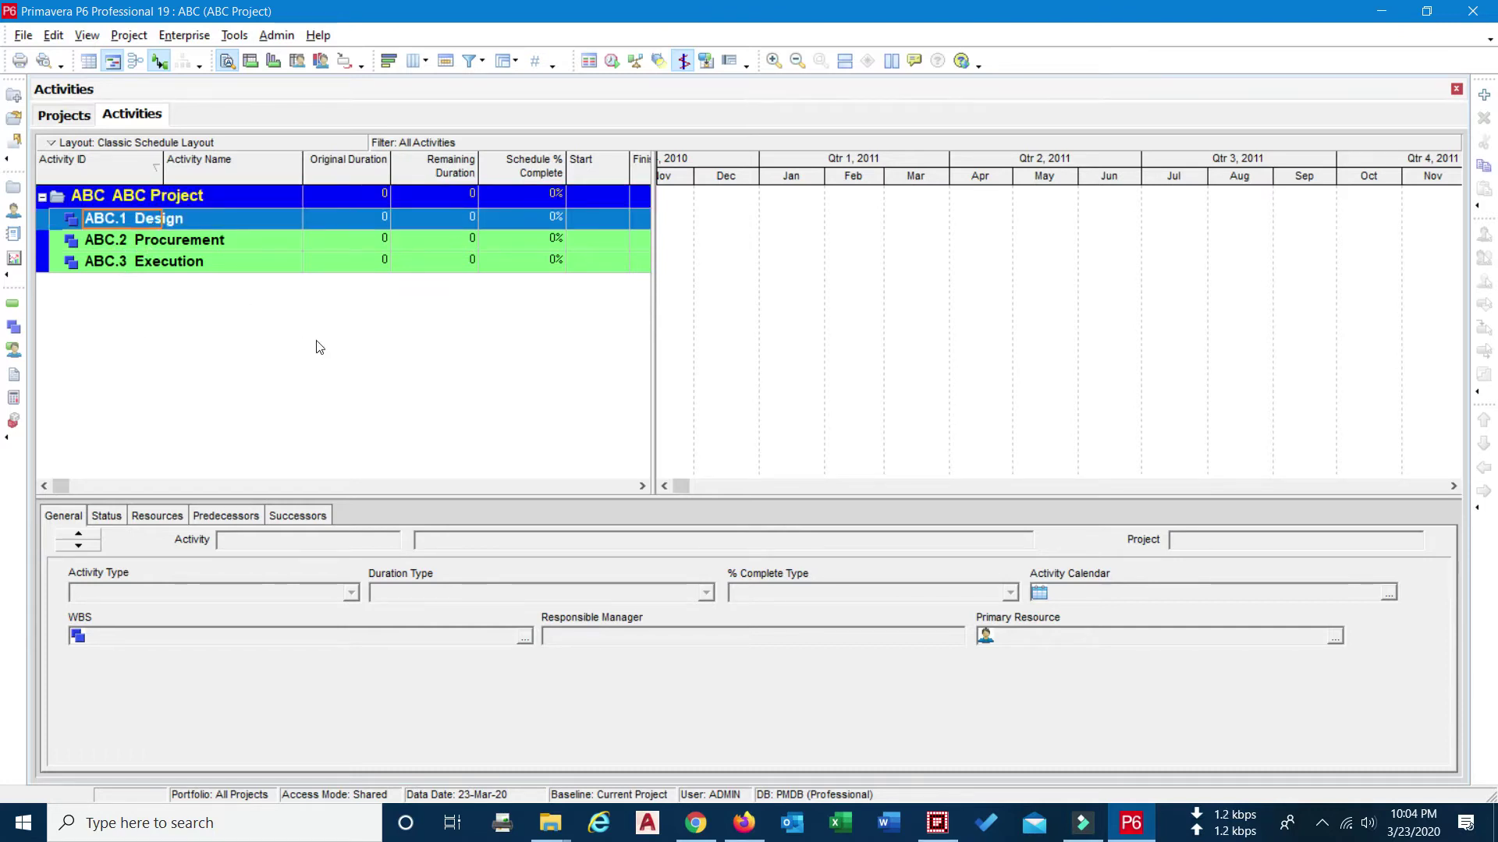
pyautogui.click(1485, 95)
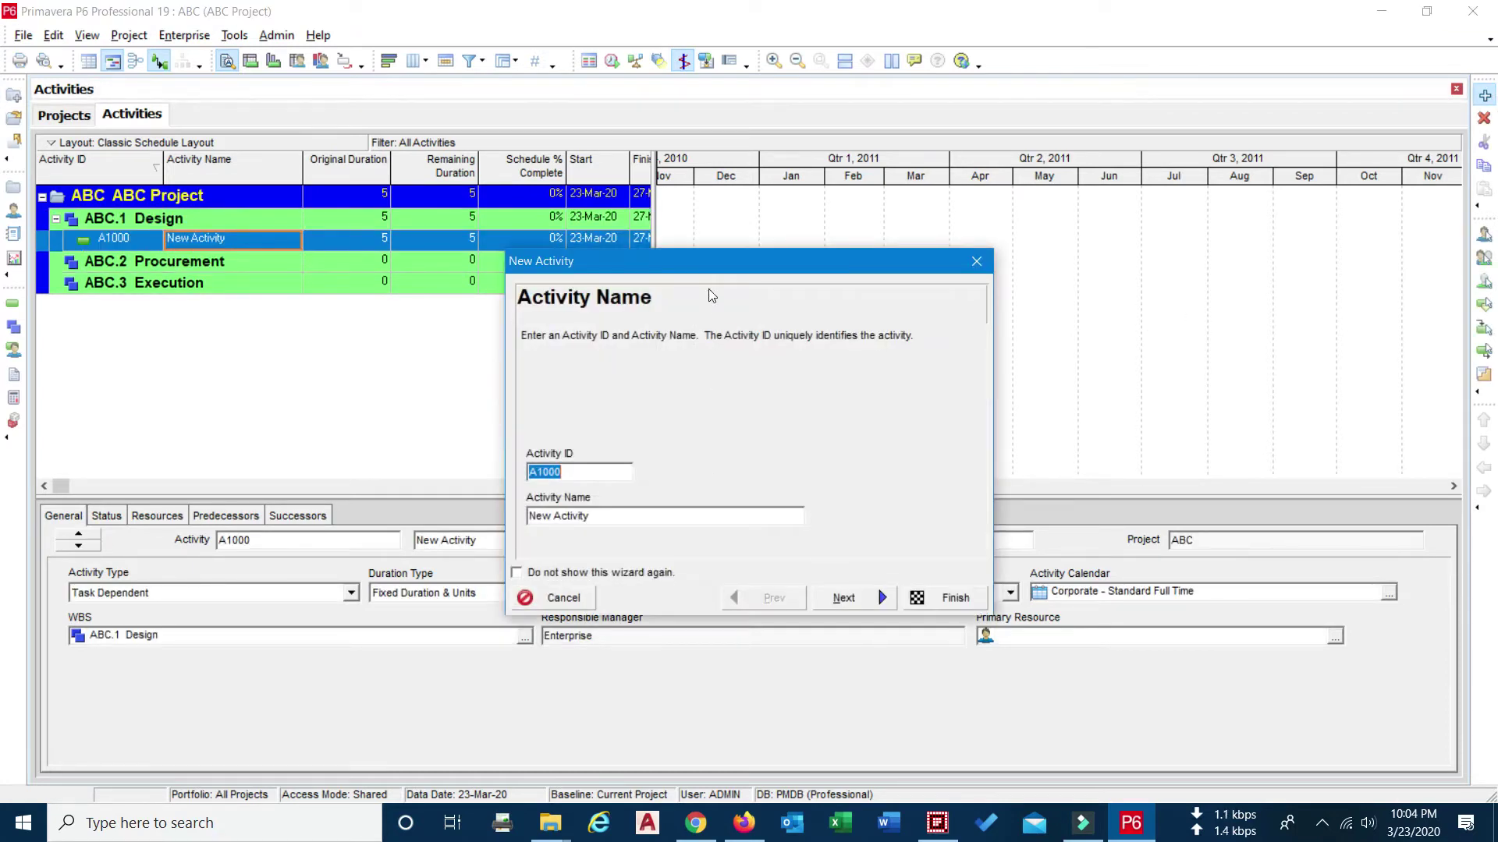
pyautogui.moveTo(711, 268); pyautogui.dragTo(545, 229)
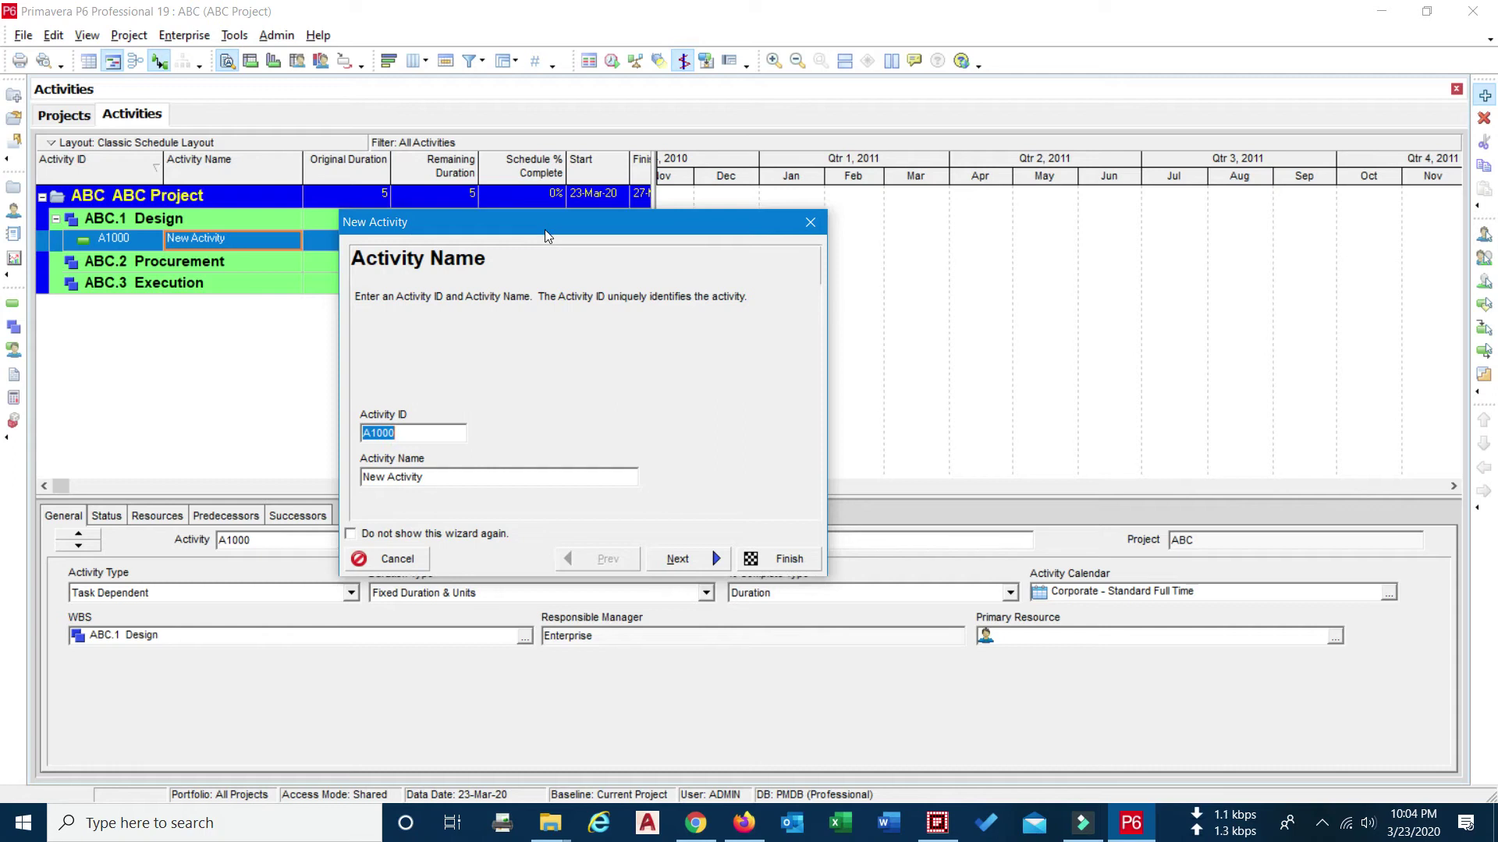
# Name the new activity A, keeping the activity ID A1000, and continue to its WBS assignment.
pyautogui.doubleClick(432, 481)
pyautogui.press('BackSpace')
pyautogui.press('BackSpace')
pyautogui.press('BackSpace')
pyautogui.press('BackSpace')
pyautogui.press('BackSpace')
pyautogui.write('A')
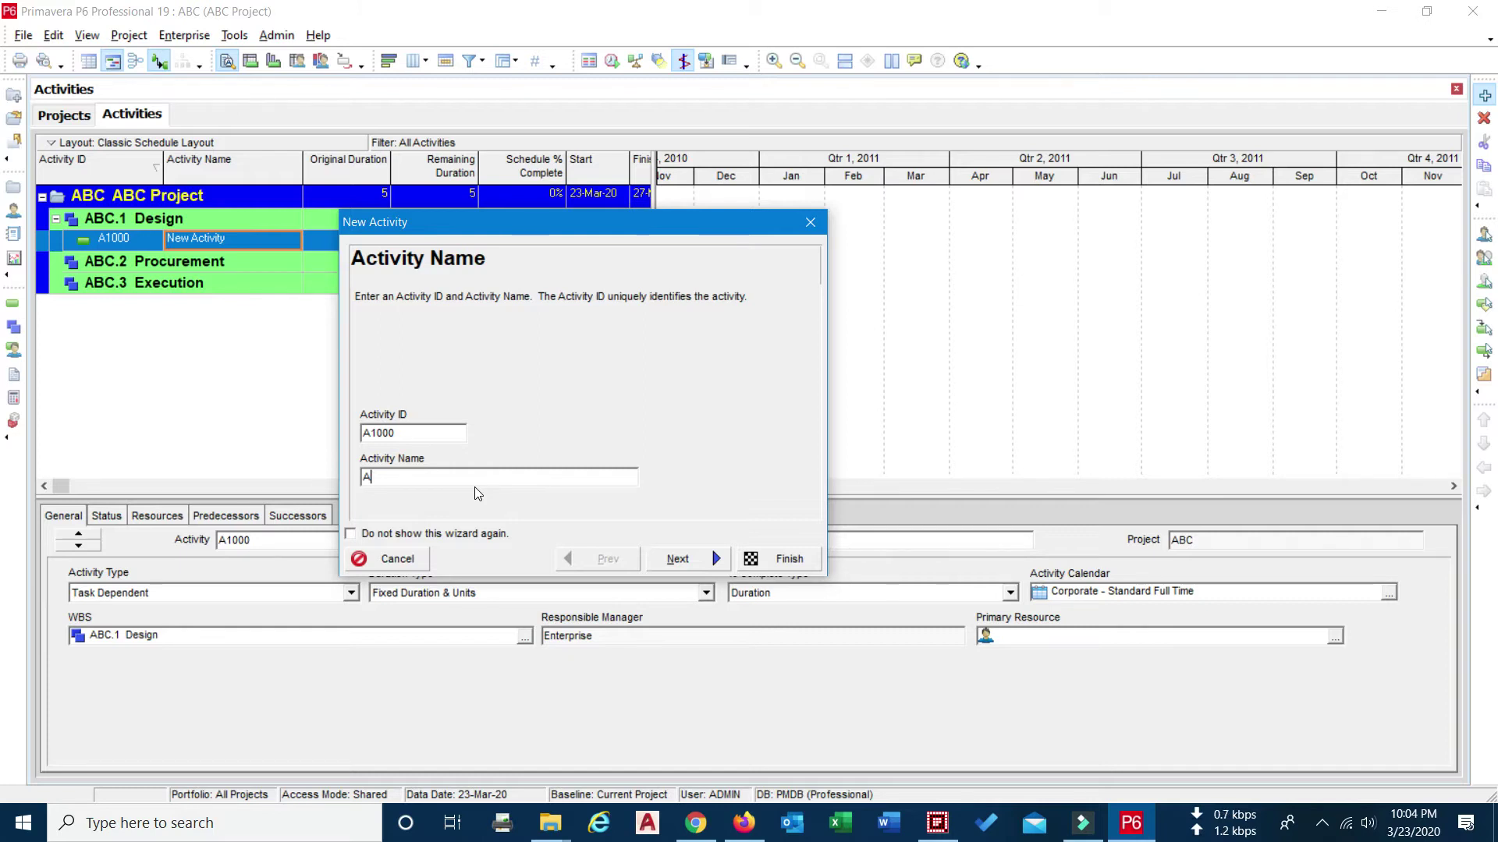
pyautogui.click(676, 562)
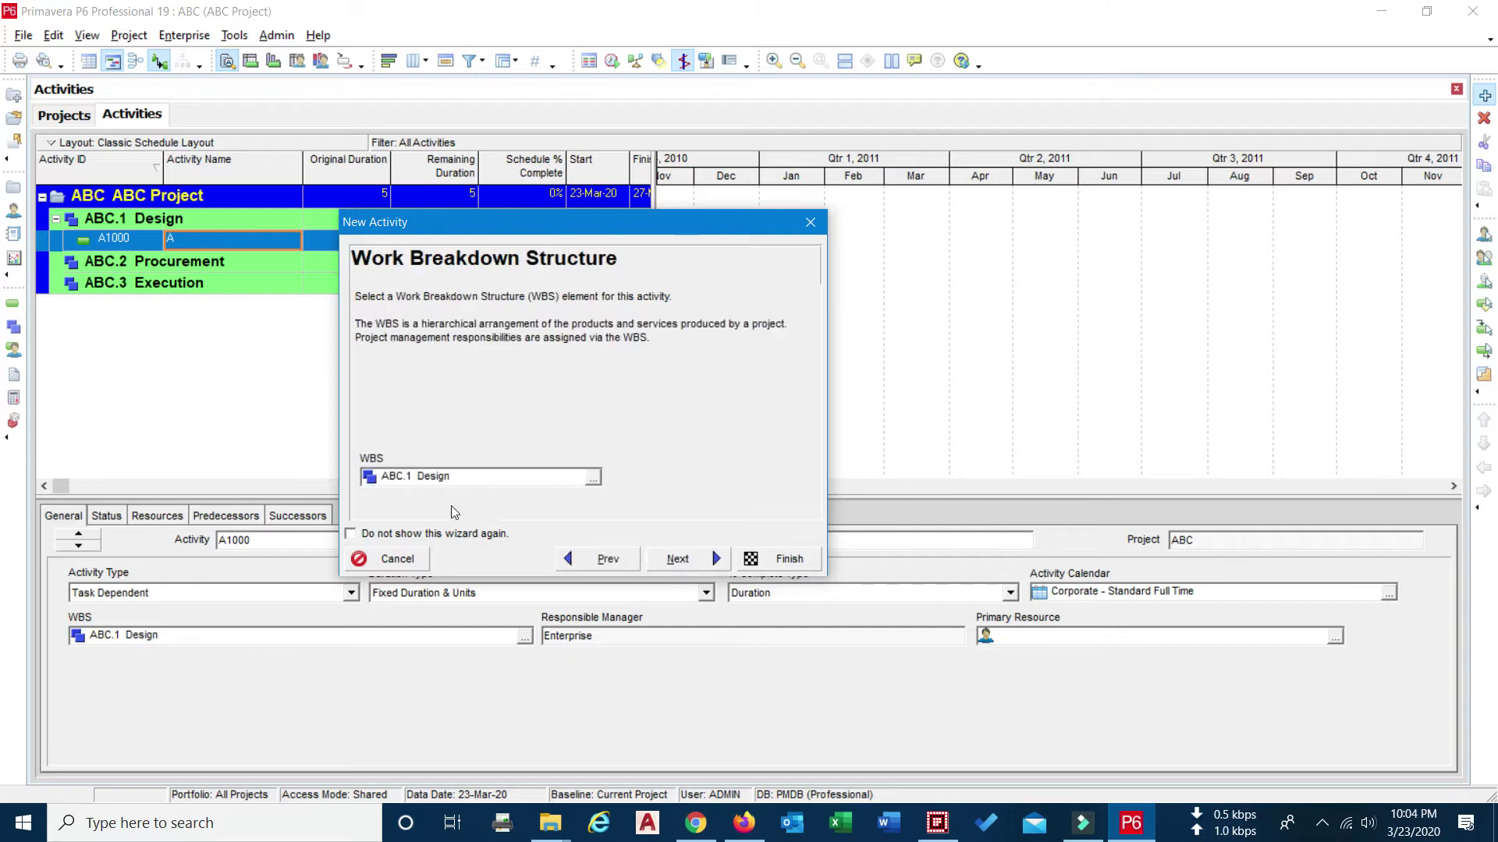
# Assign activity A to the ABC.1 Design WBS element and keep Task Dependent as its activity type.
pyautogui.click(592, 484)
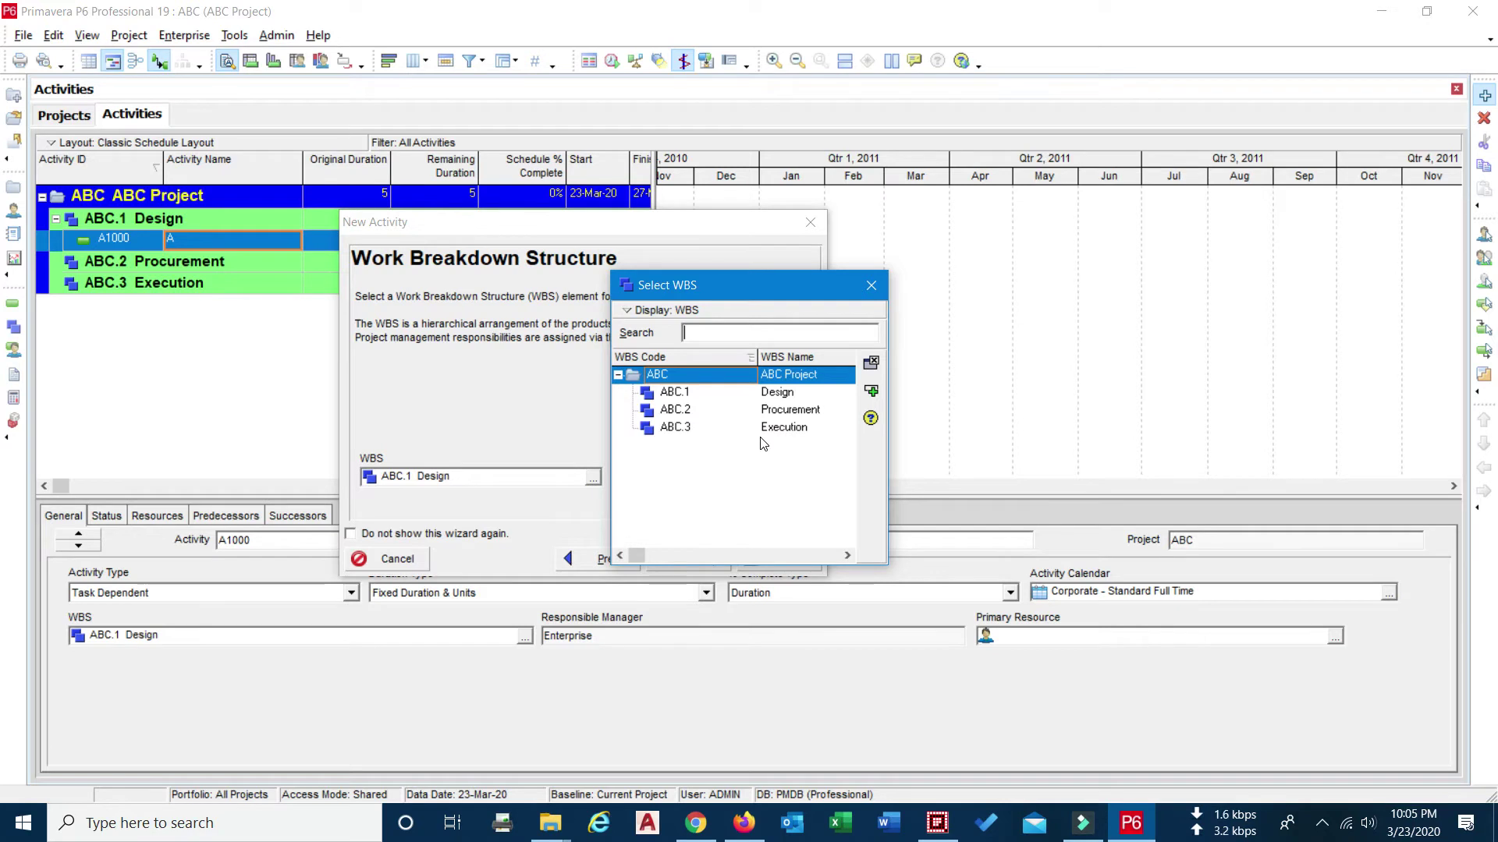
pyautogui.doubleClick(778, 395)
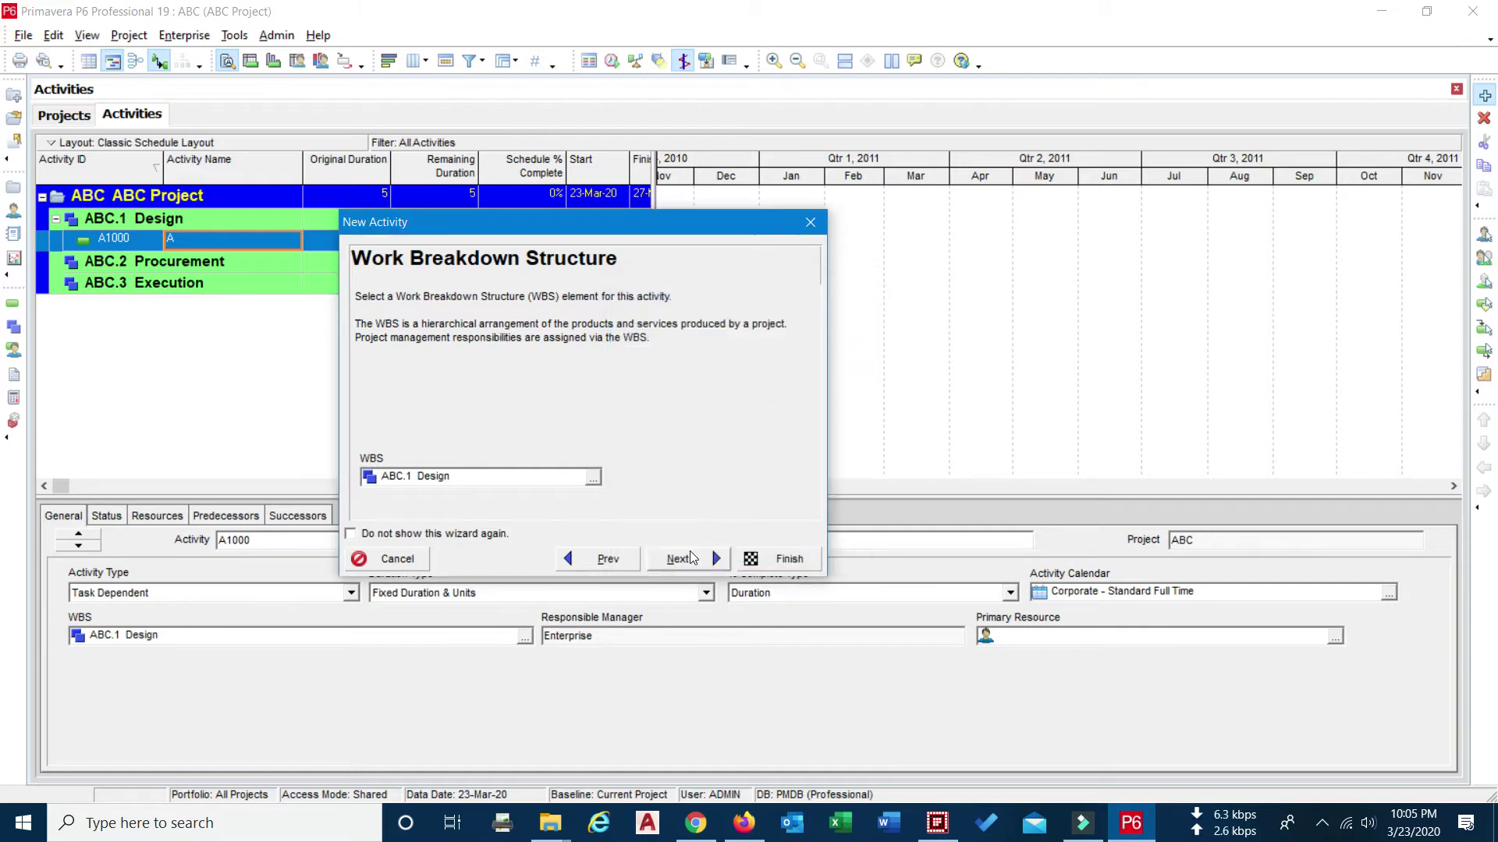
pyautogui.click(678, 558)
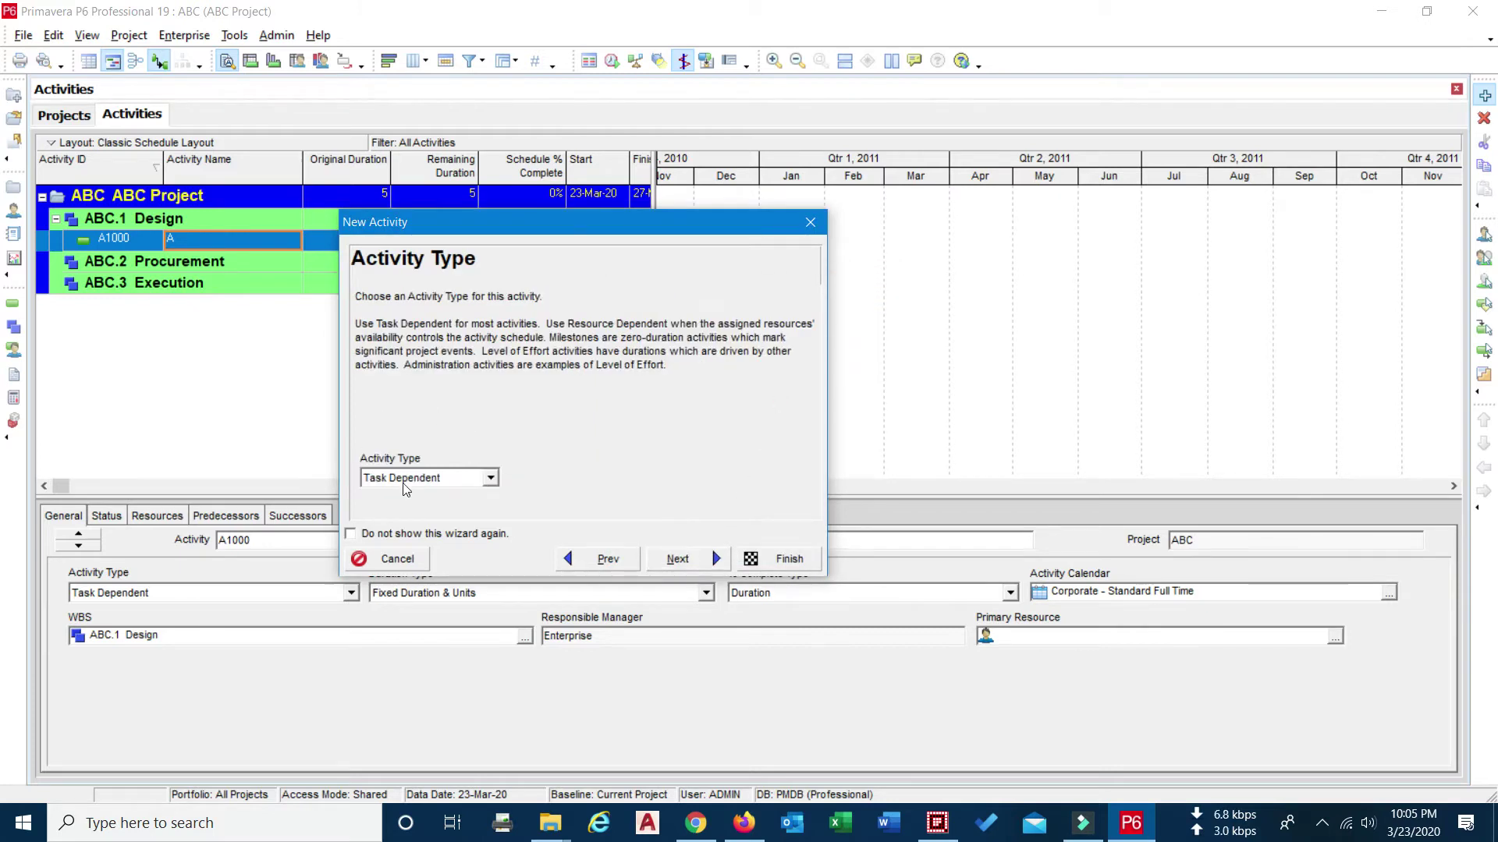
pyautogui.click(490, 478)
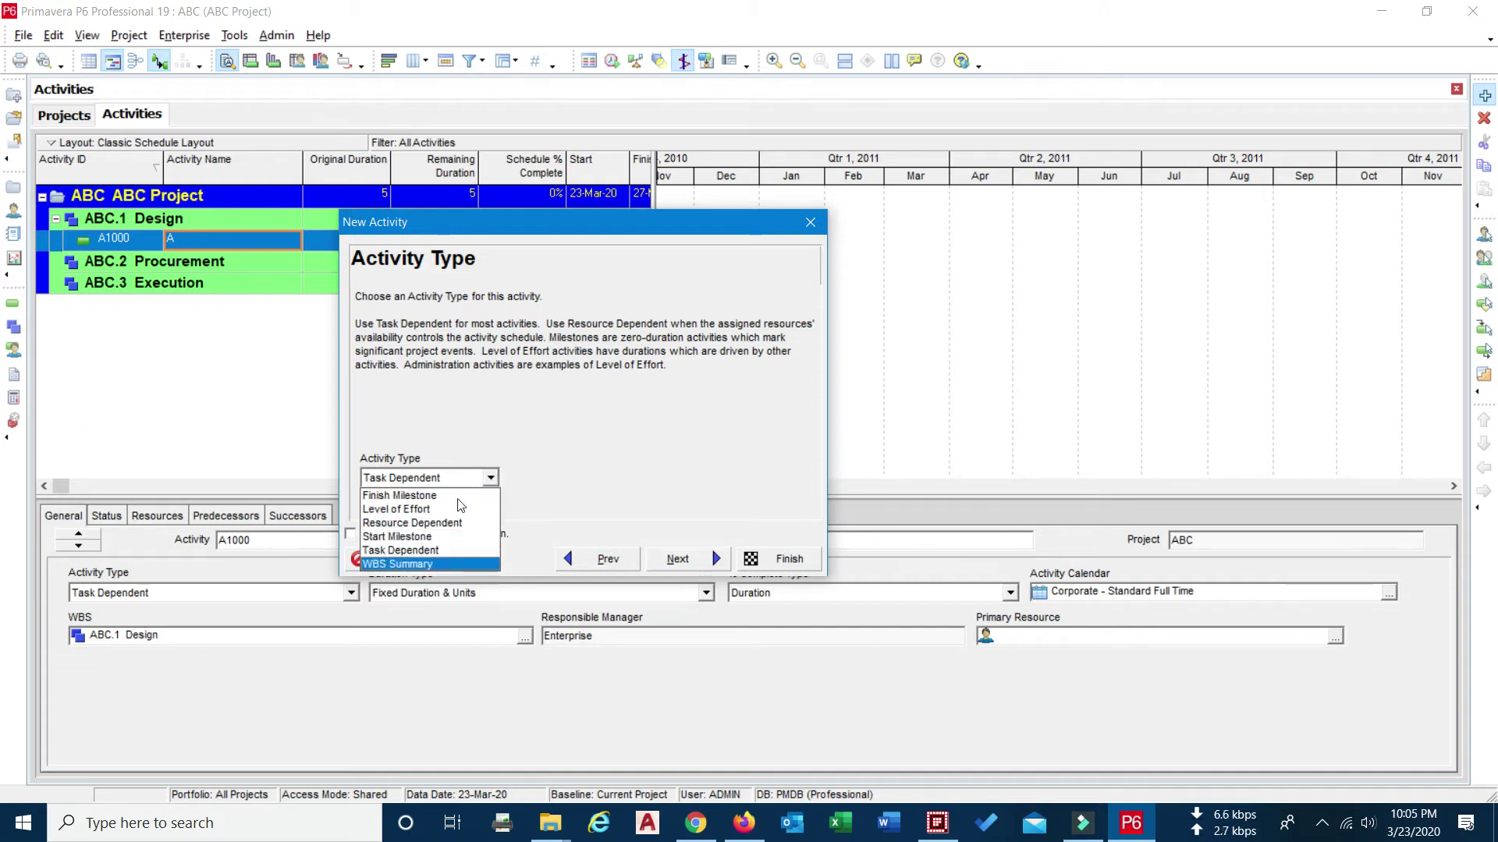
pyautogui.click(542, 484)
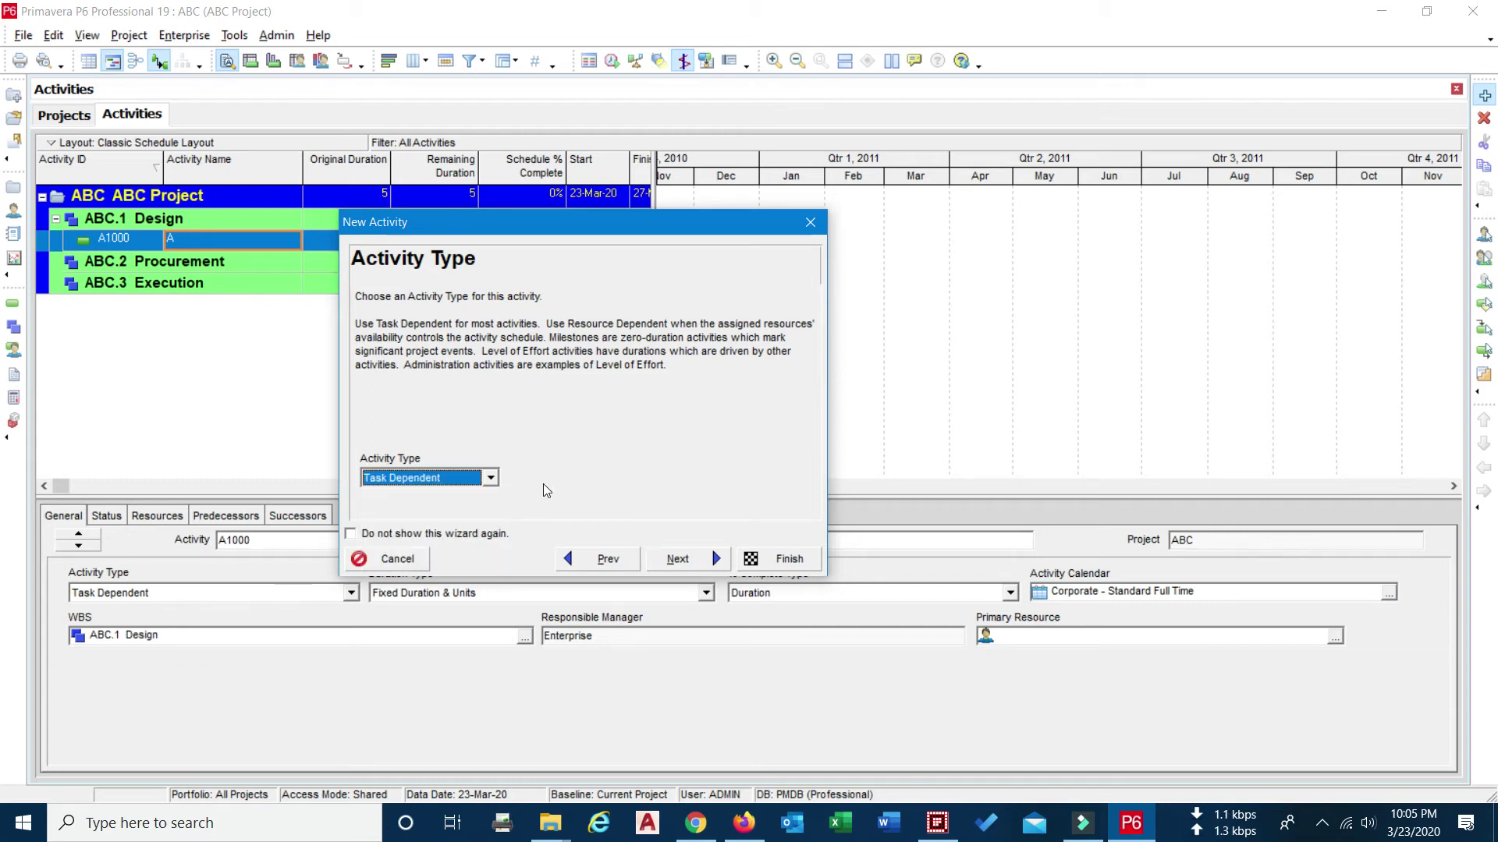
pyautogui.click(698, 556)
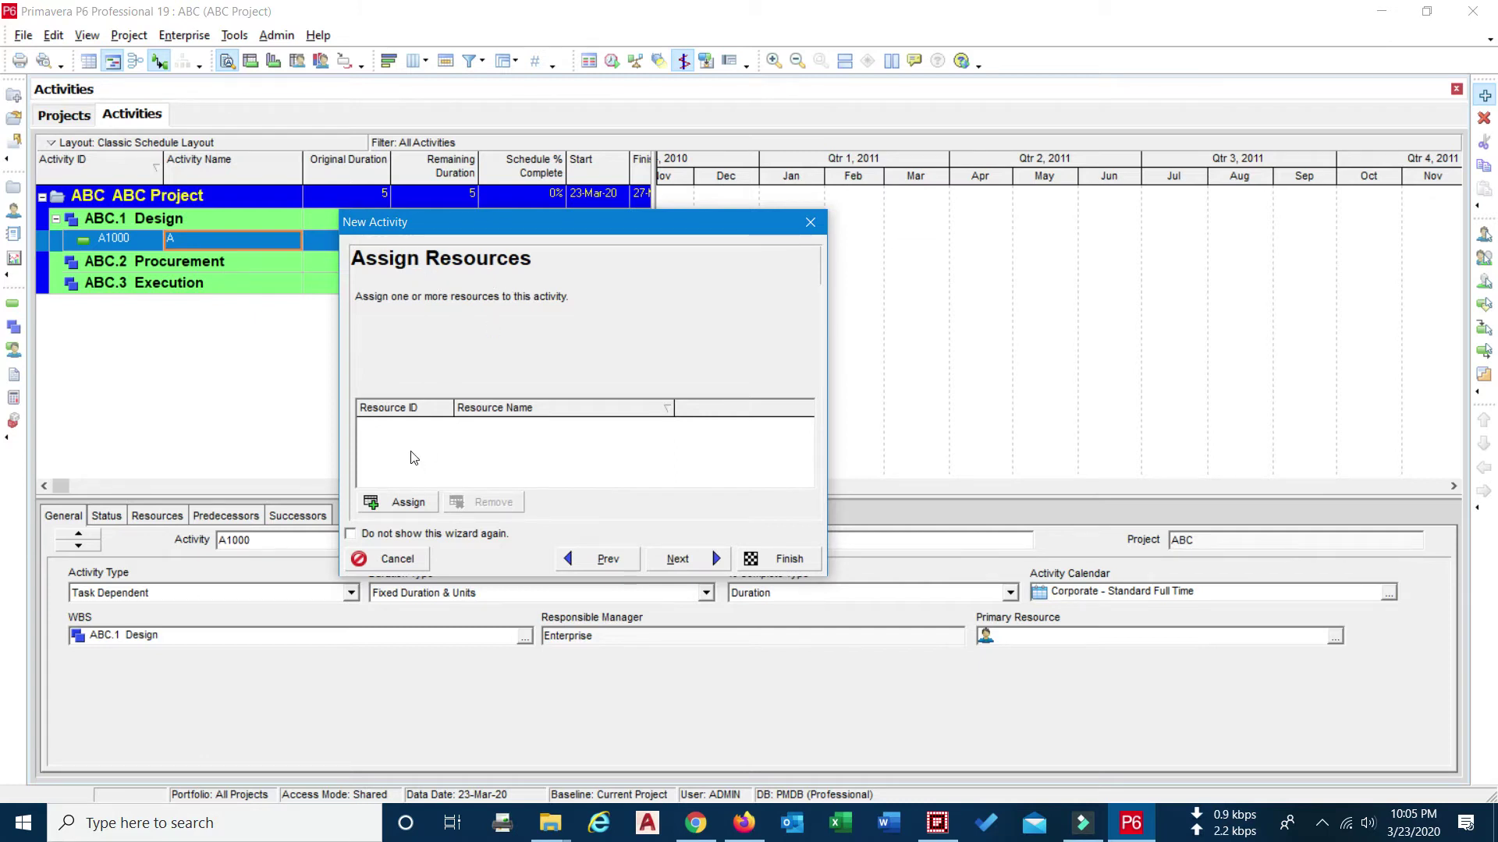
# Leave activity A without assigned resources and keep Fixed Duration & Units as its duration type.
pyautogui.click(406, 505)
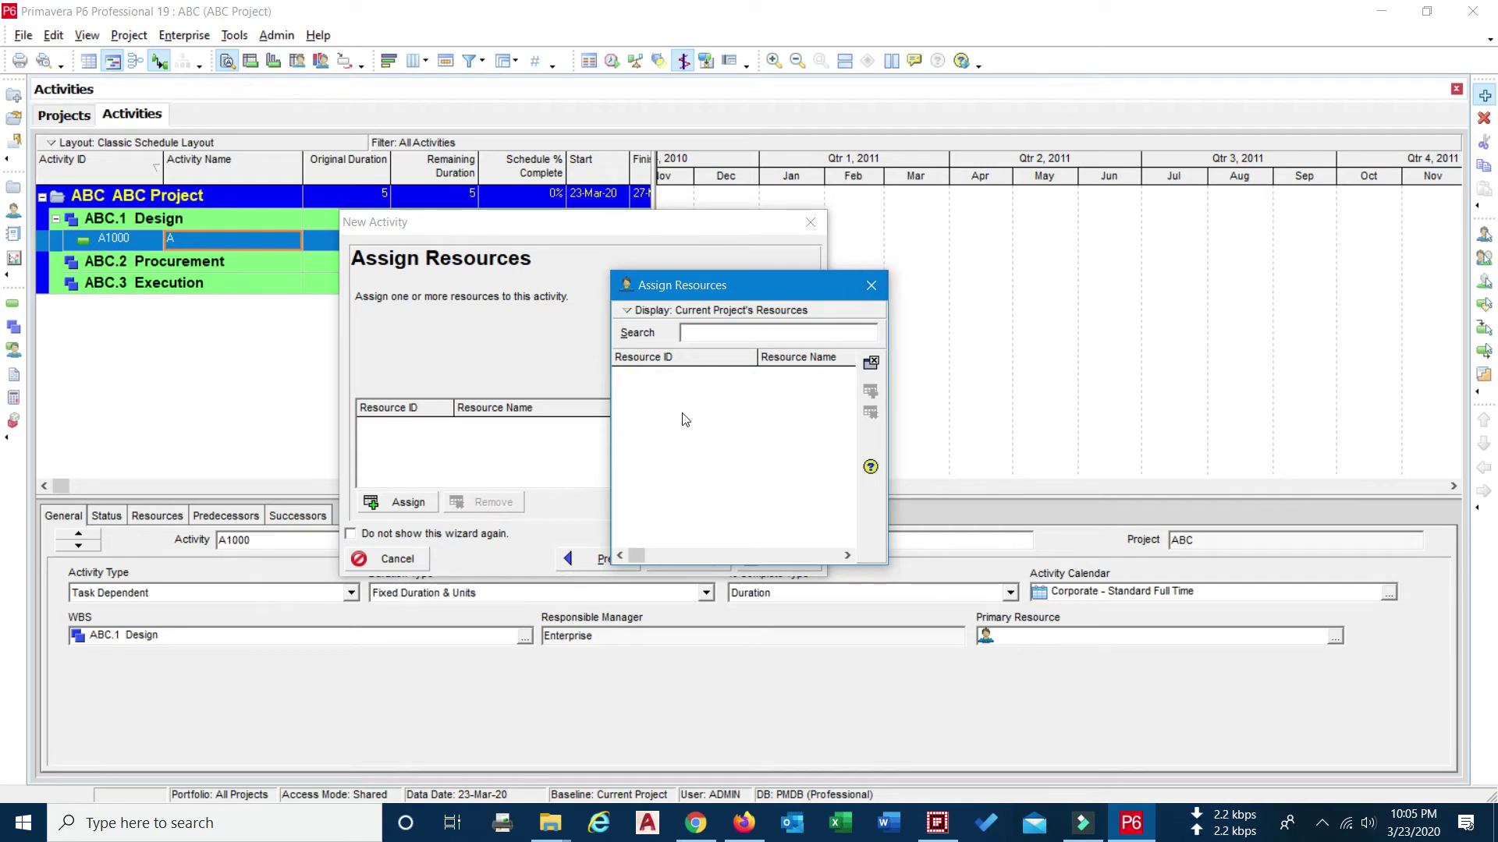
pyautogui.click(870, 286)
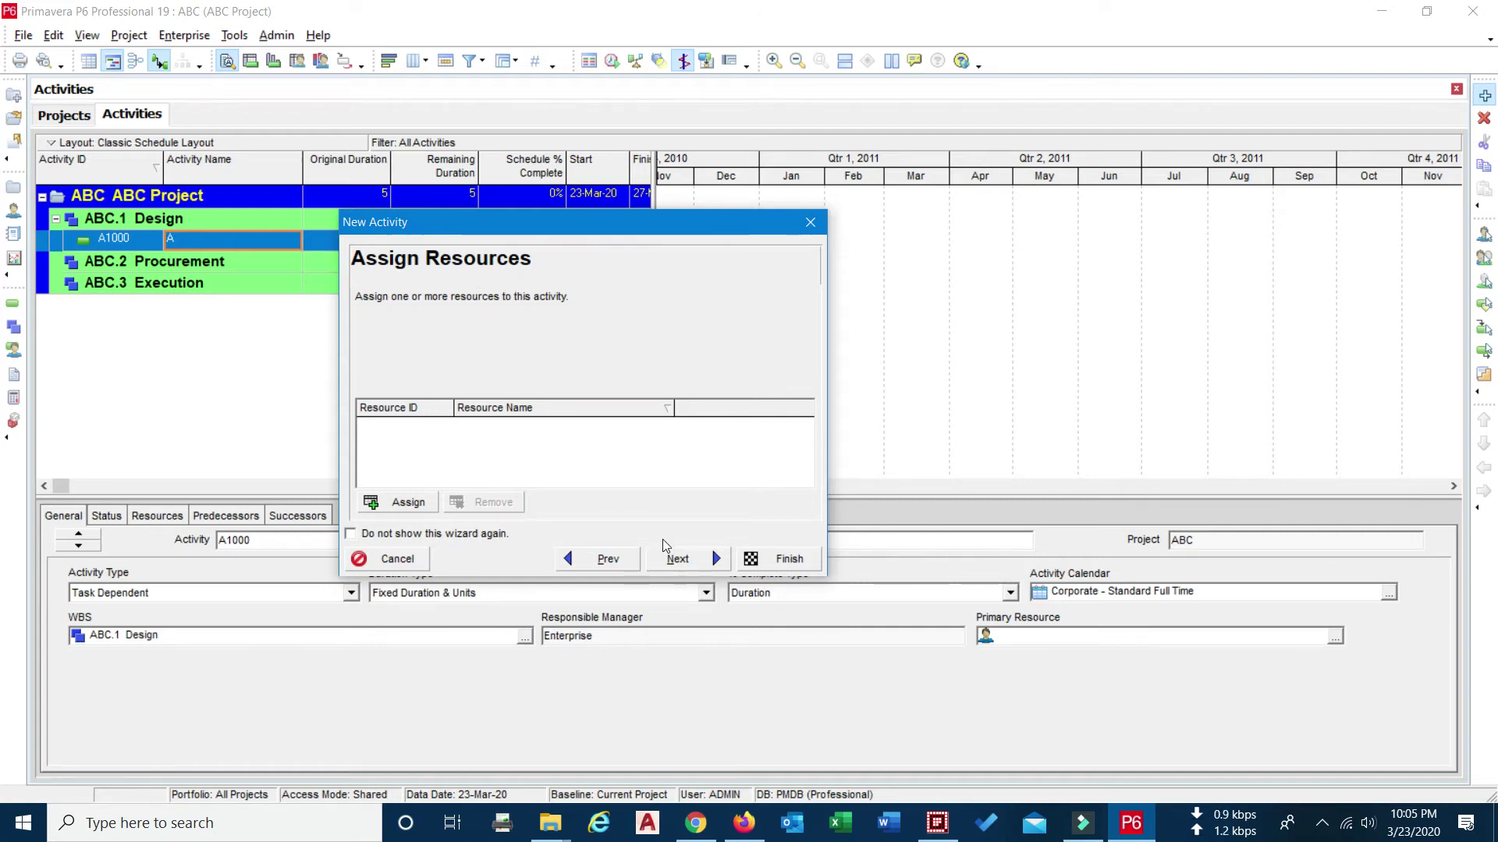
pyautogui.click(671, 565)
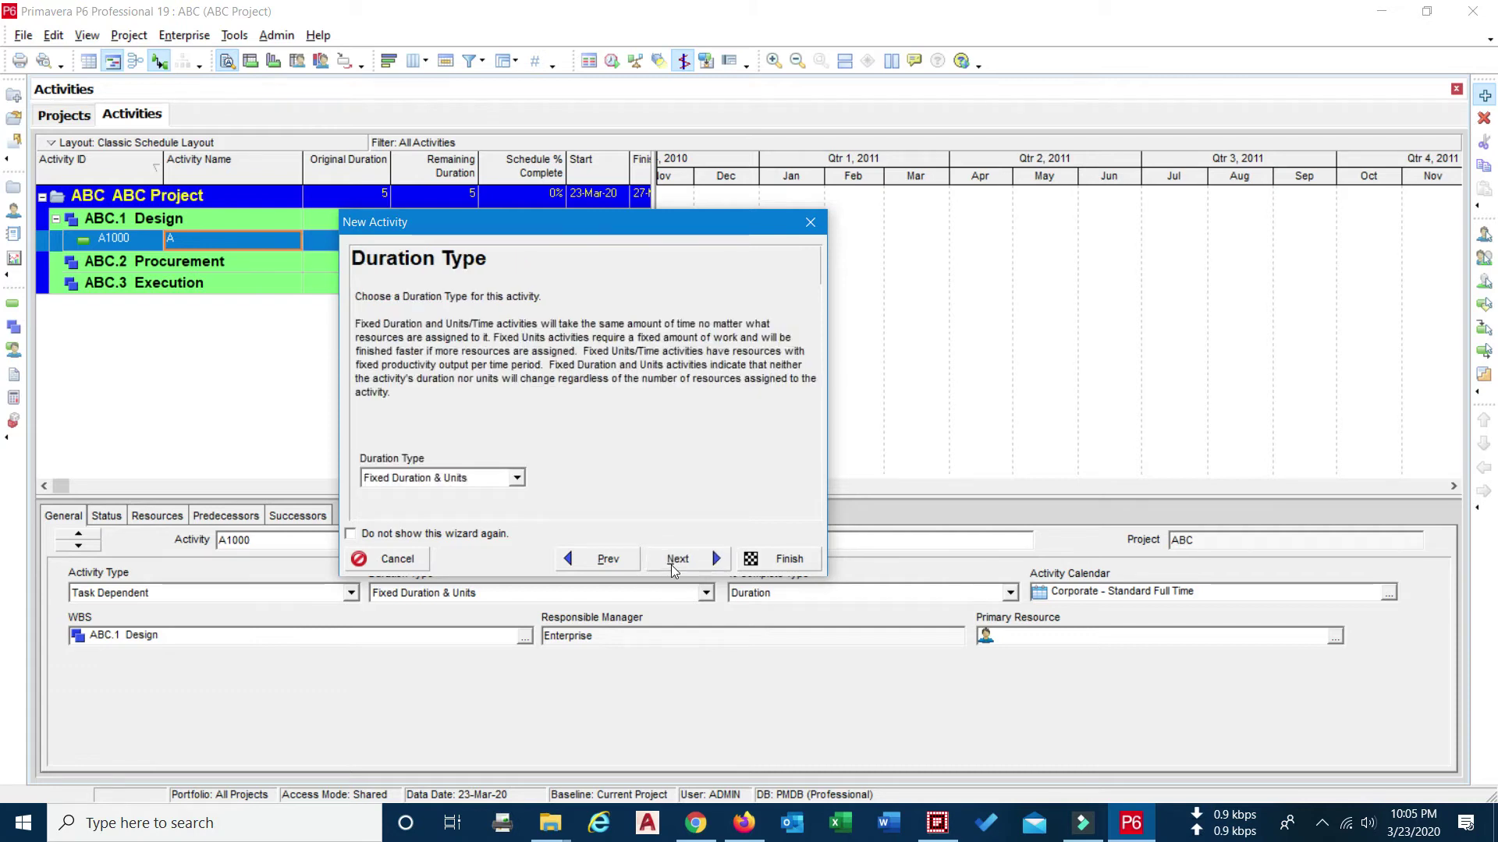
pyautogui.click(517, 479)
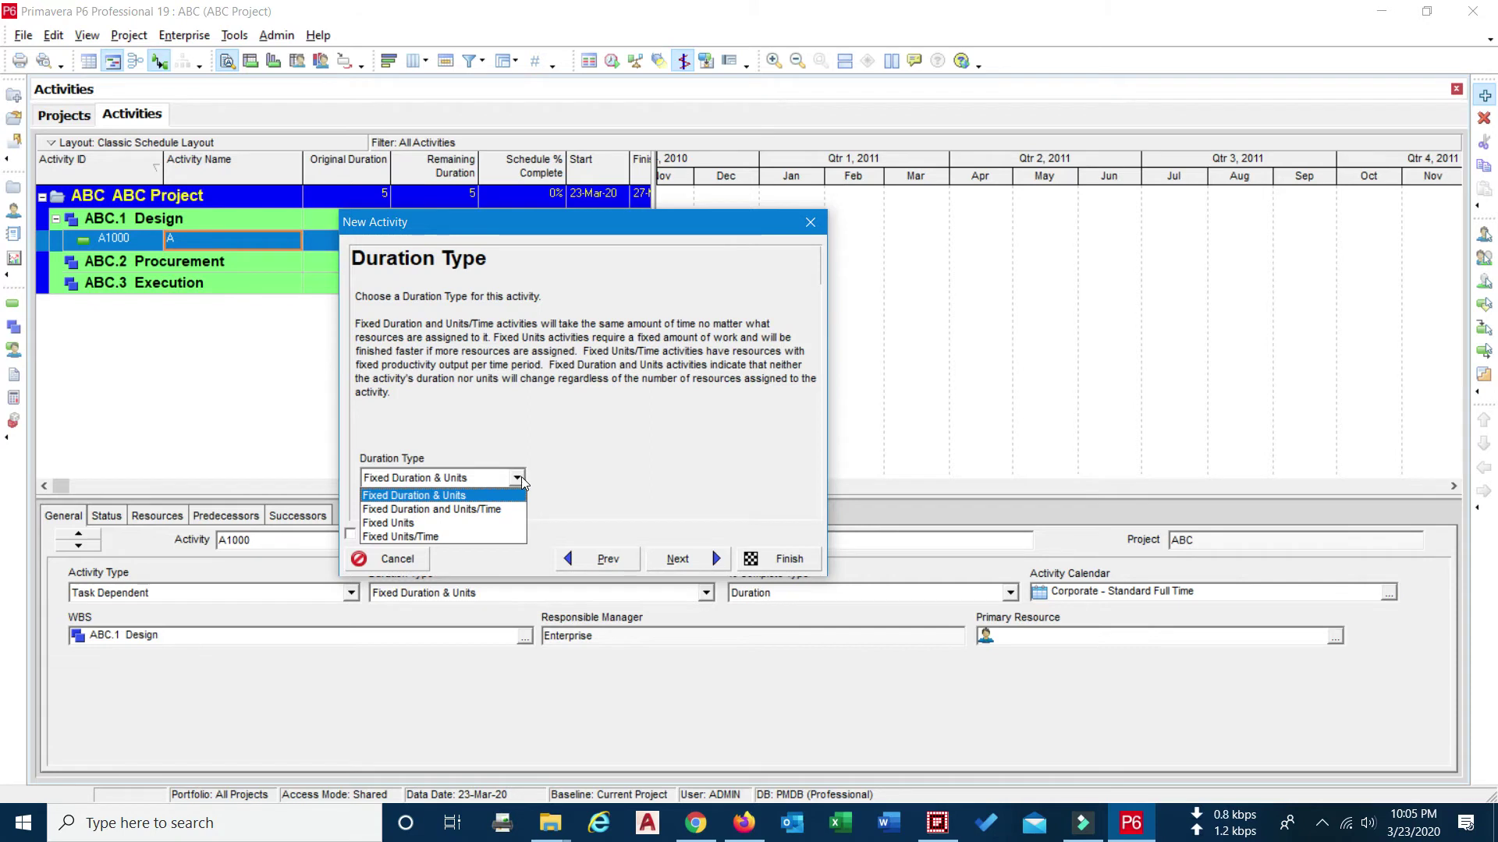
pyautogui.click(520, 480)
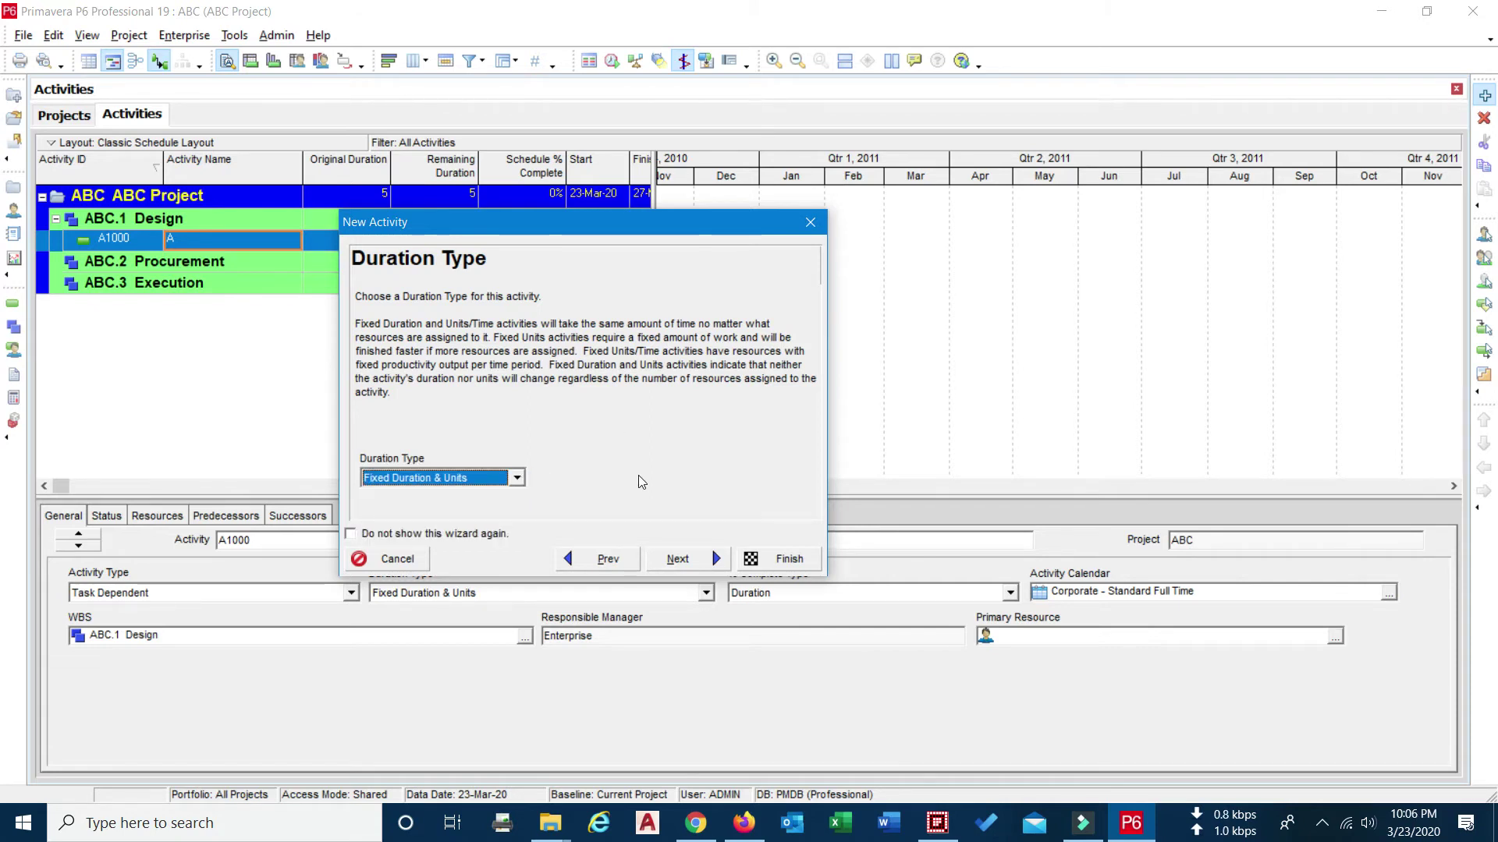
pyautogui.click(680, 560)
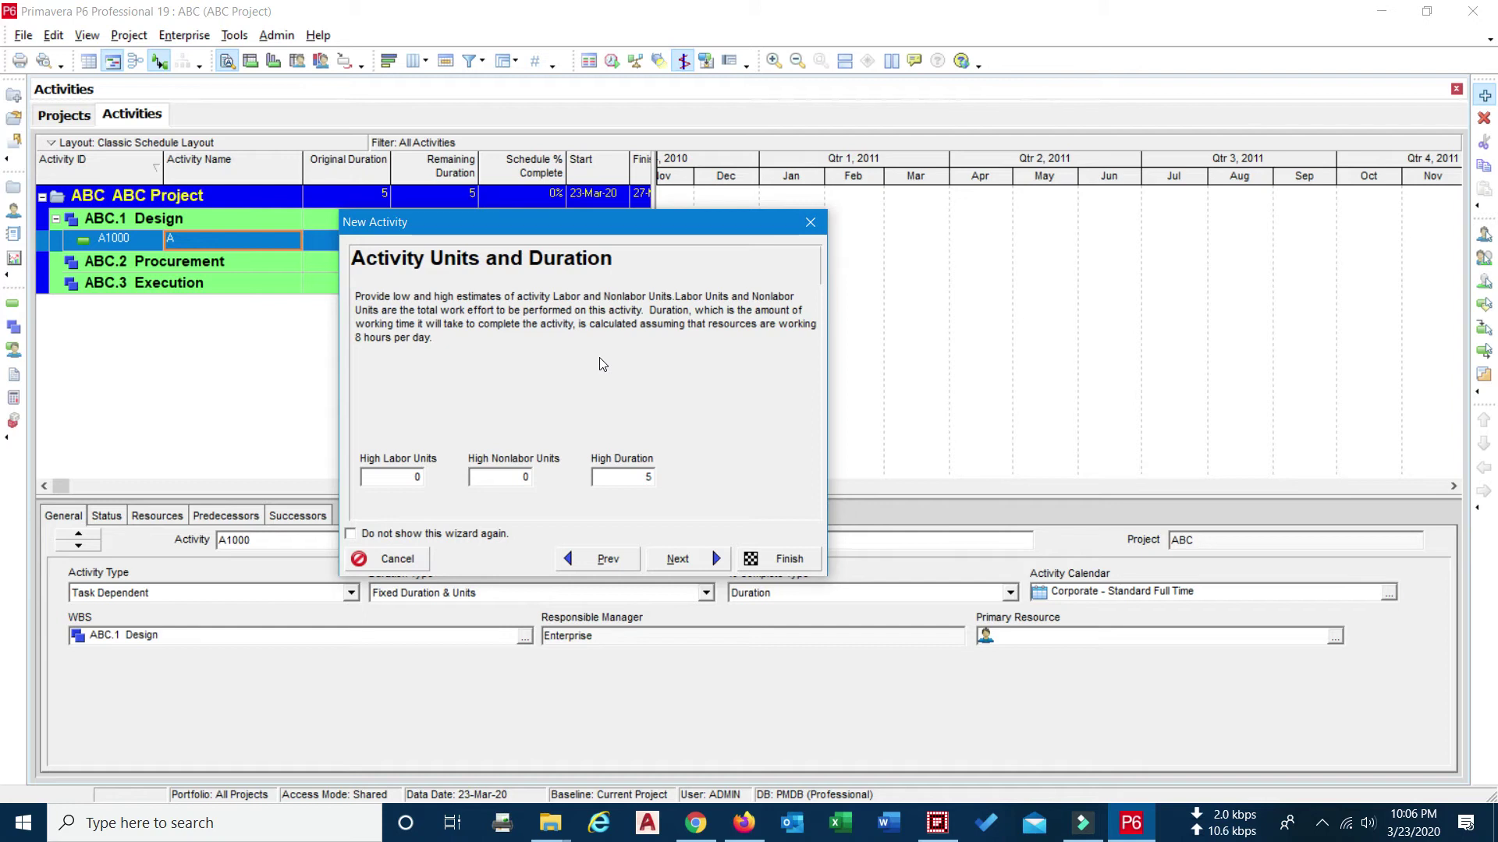
# Keep activity A's 5-day duration and complete its creation without configuring relationships or more details.
pyautogui.click(677, 558)
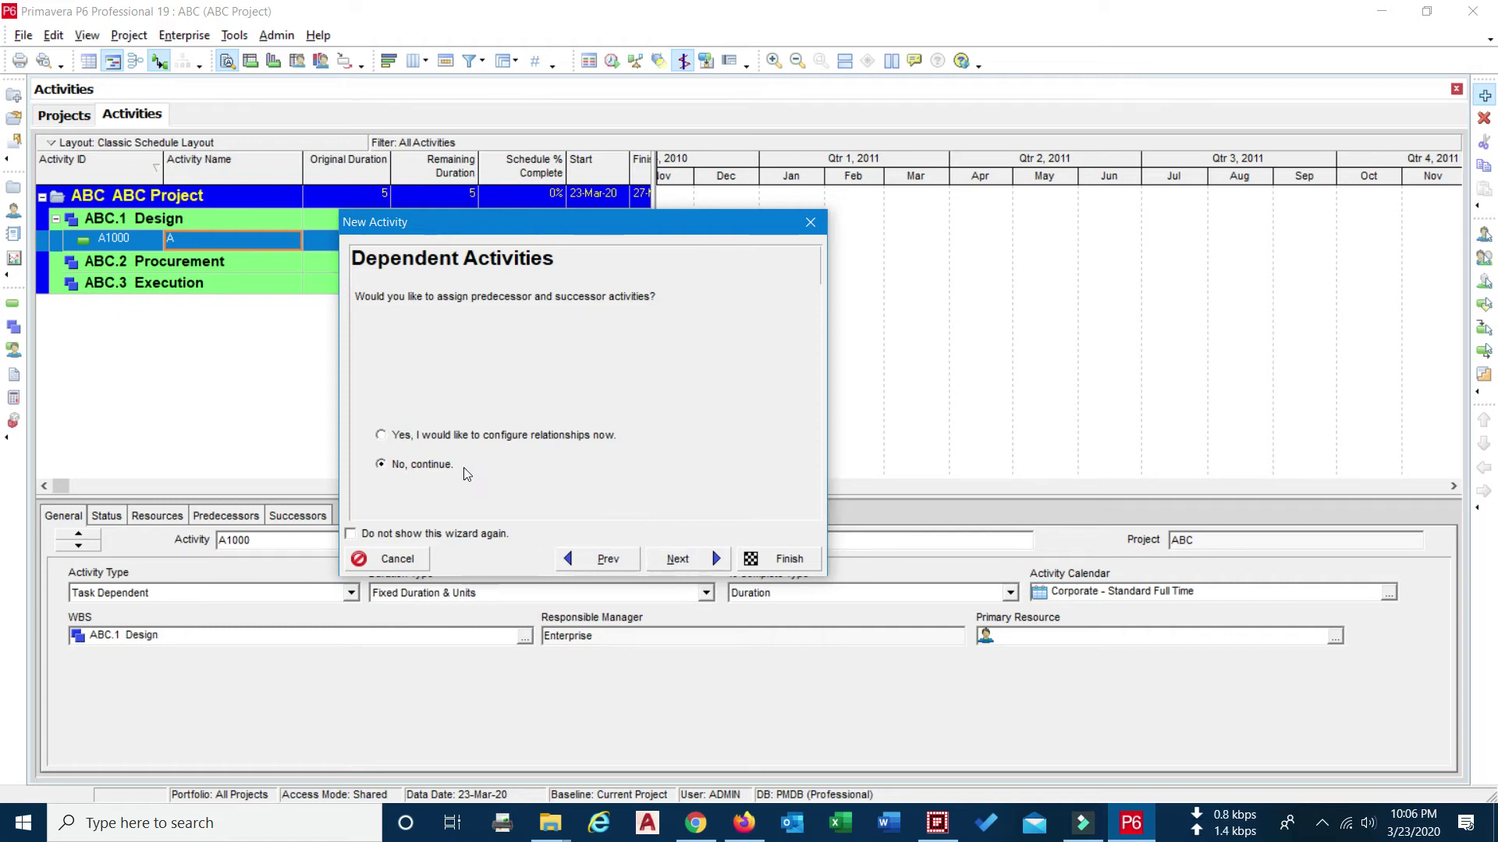
pyautogui.click(660, 563)
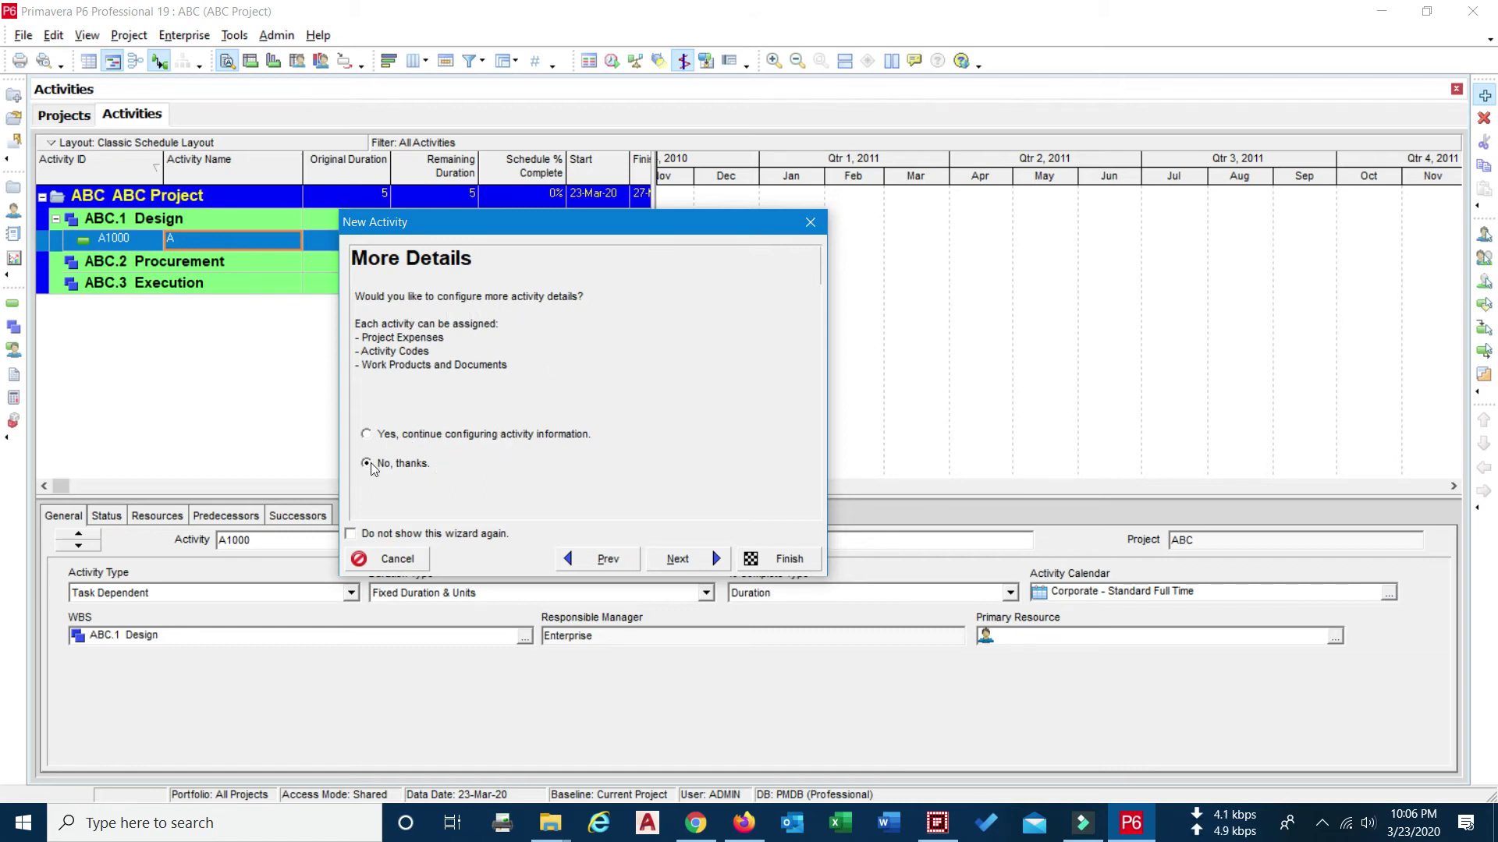
pyautogui.click(670, 555)
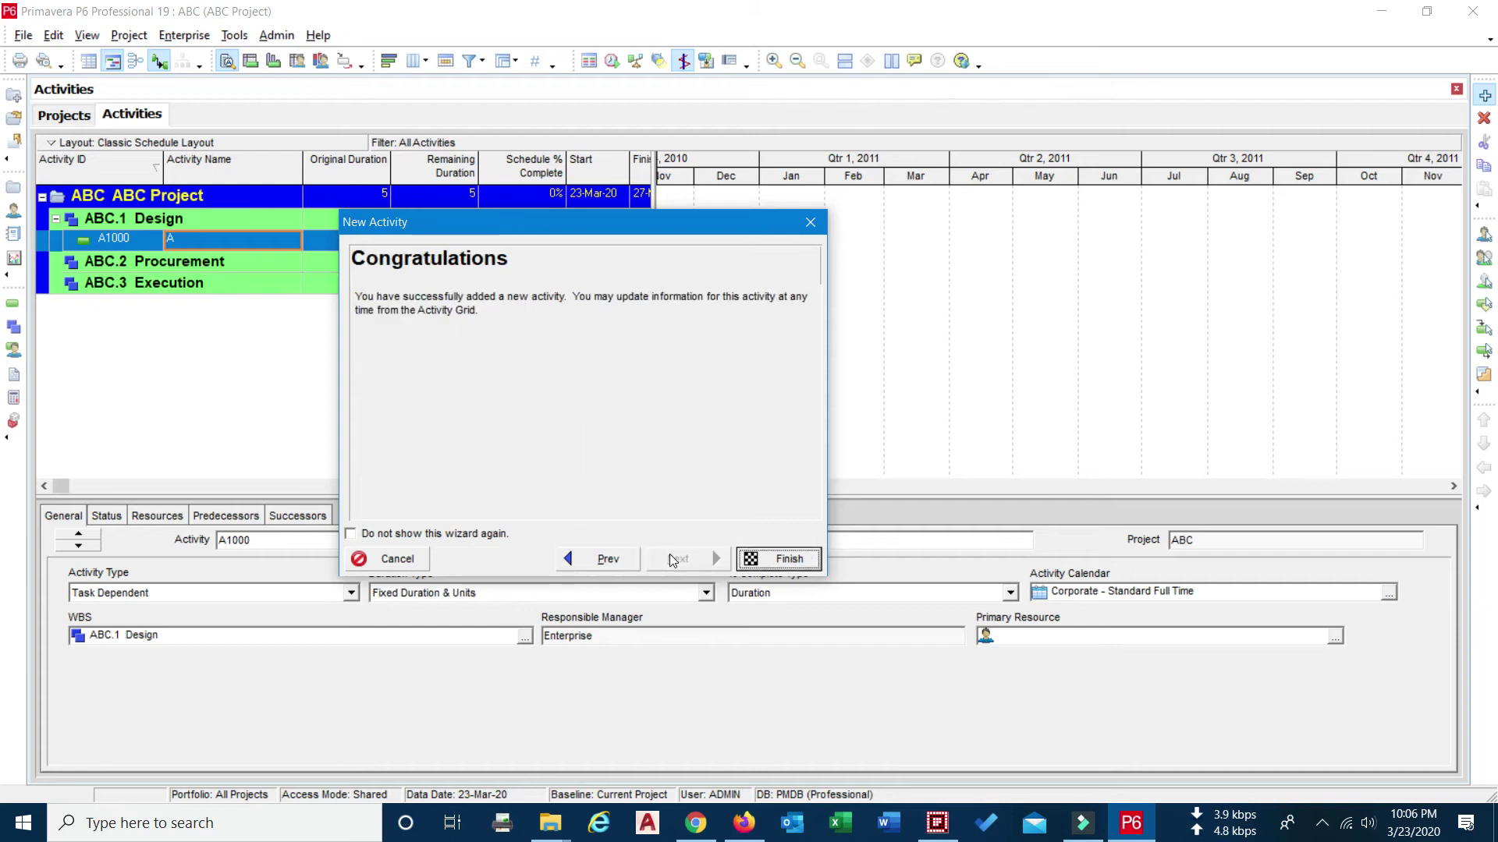
pyautogui.click(780, 560)
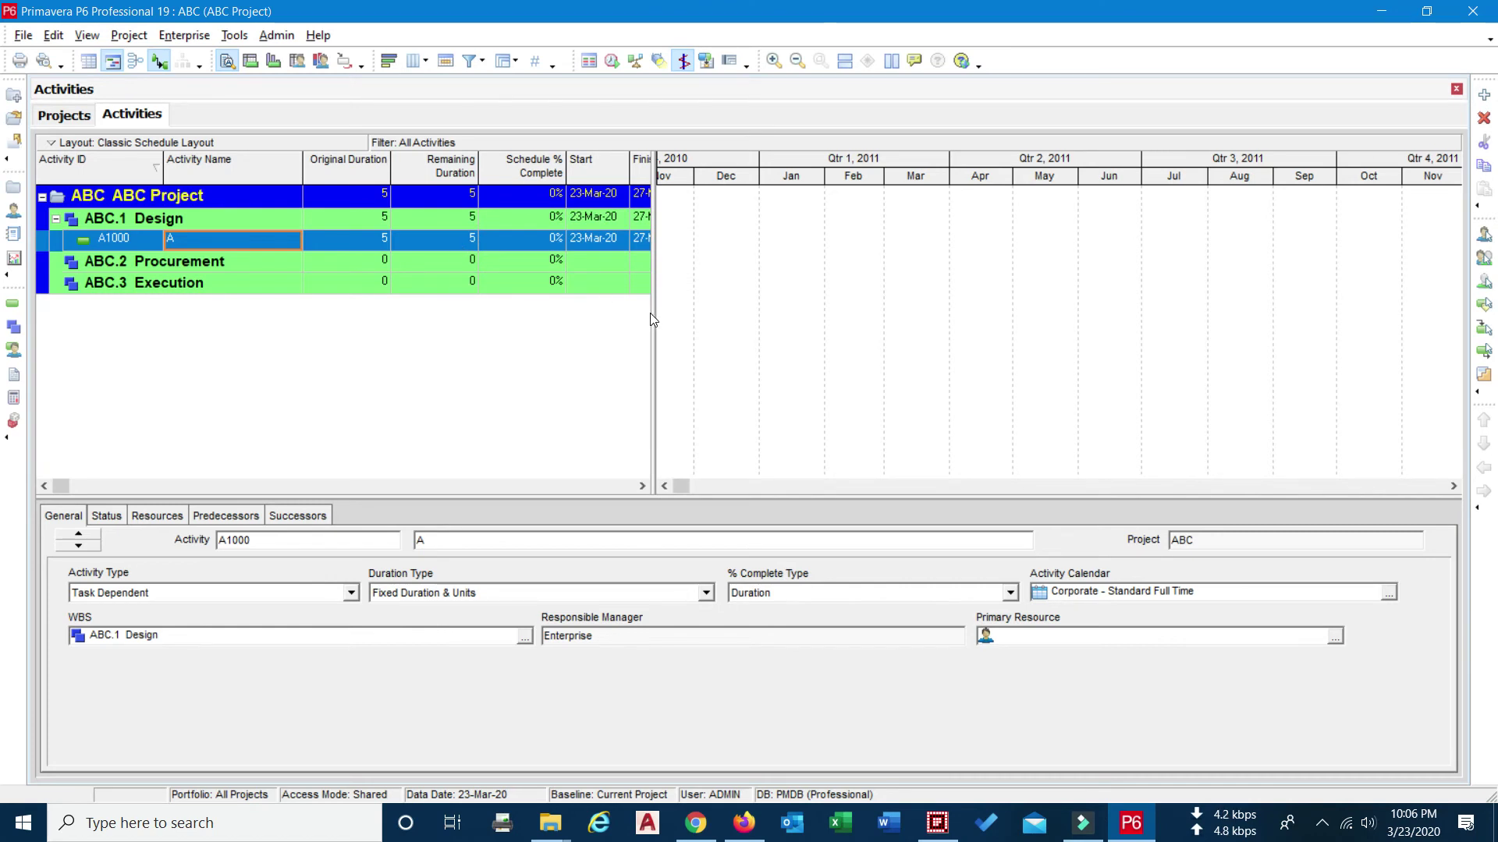
# Extend activity A's bar in the Gantt chart to a 17-day duration finishing on 14-Apr-20.
pyautogui.moveTo(654, 316); pyautogui.dragTo(734, 337)
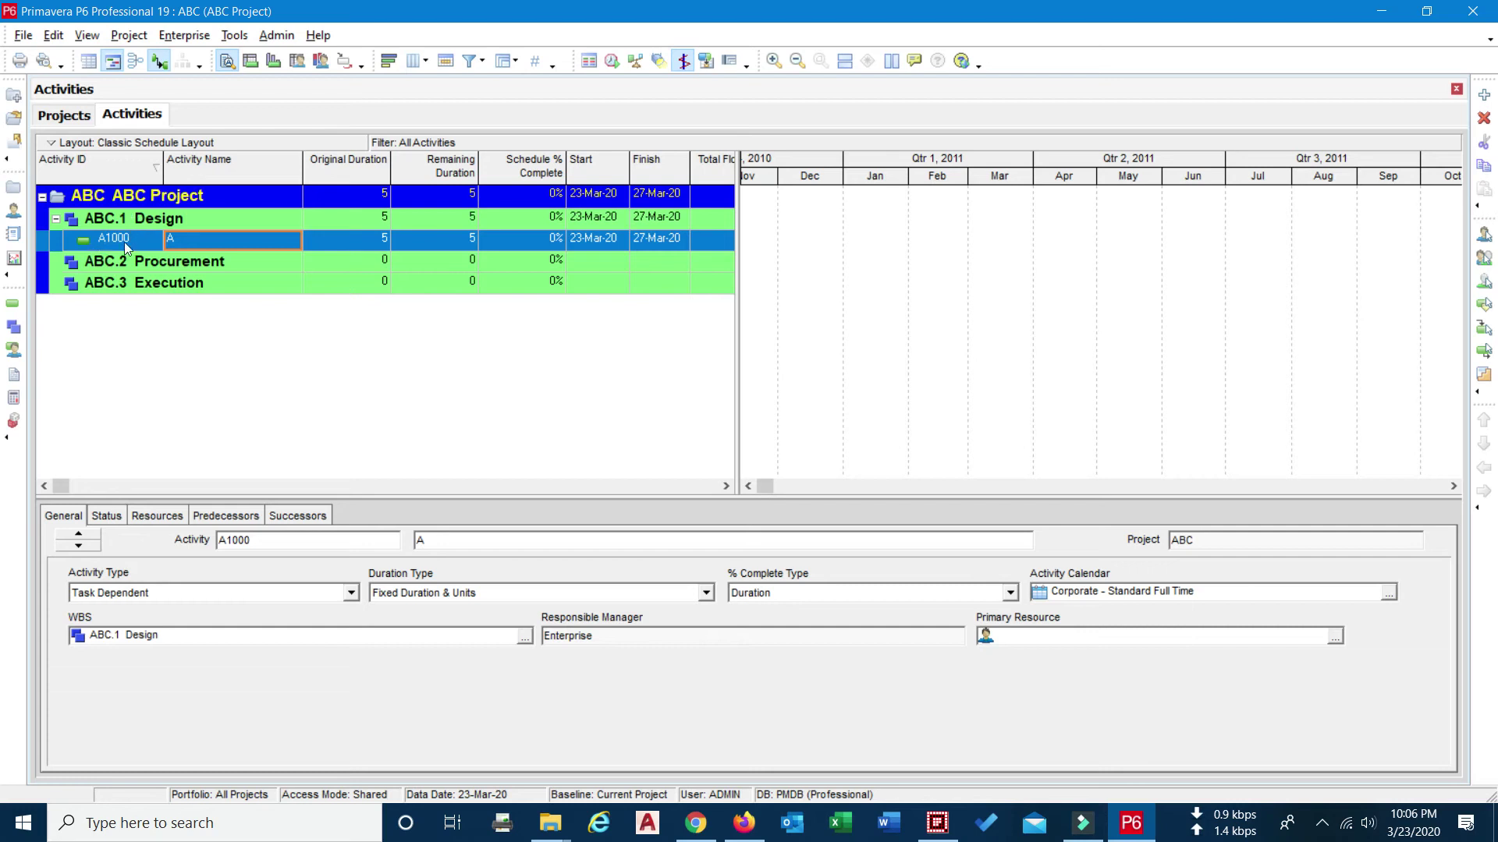
pyautogui.doubleClick(878, 303)
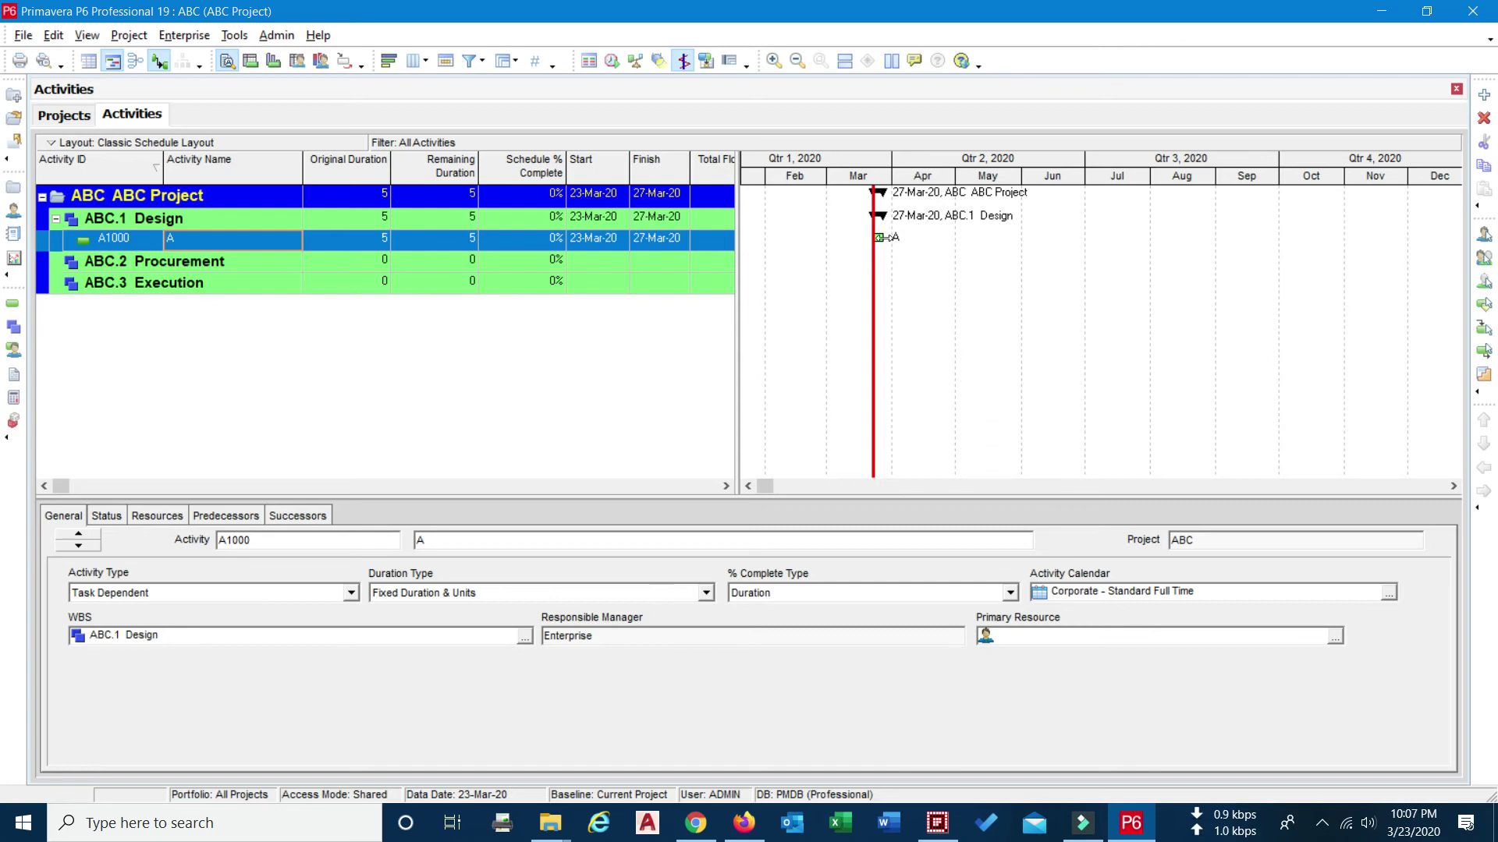
pyautogui.moveTo(880, 237); pyautogui.dragTo(926, 238)
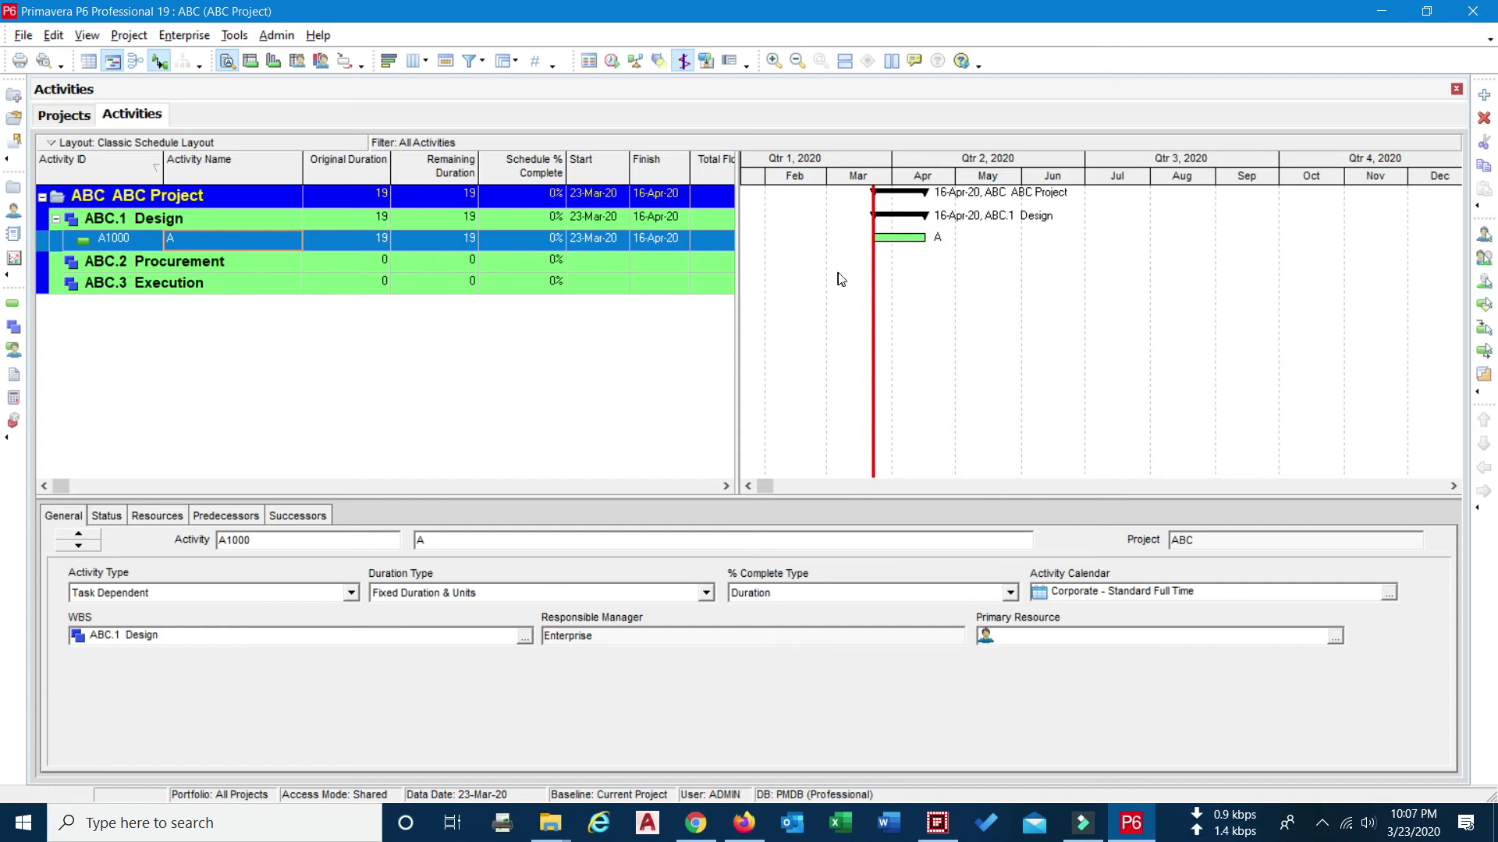
pyautogui.moveTo(922, 237)
pyautogui.mouseDown()
pyautogui.moveTo(897, 237)
pyautogui.moveTo(940, 238)
pyautogui.moveTo(922, 239)
pyautogui.mouseUp()
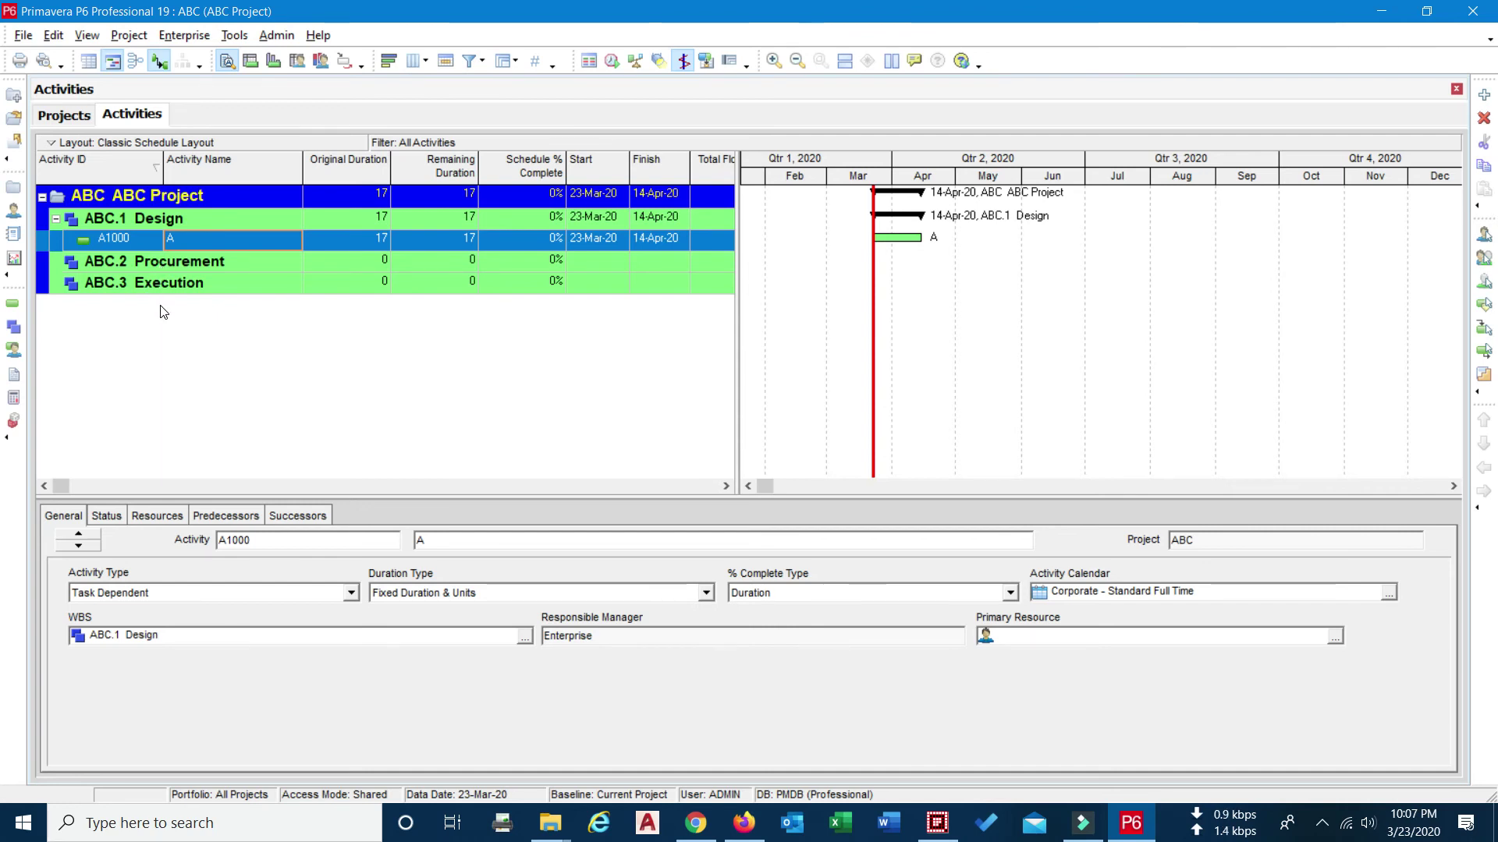
# Turn off the New Activity Wizard in the user preferences for assistance.
pyautogui.click(54, 35)
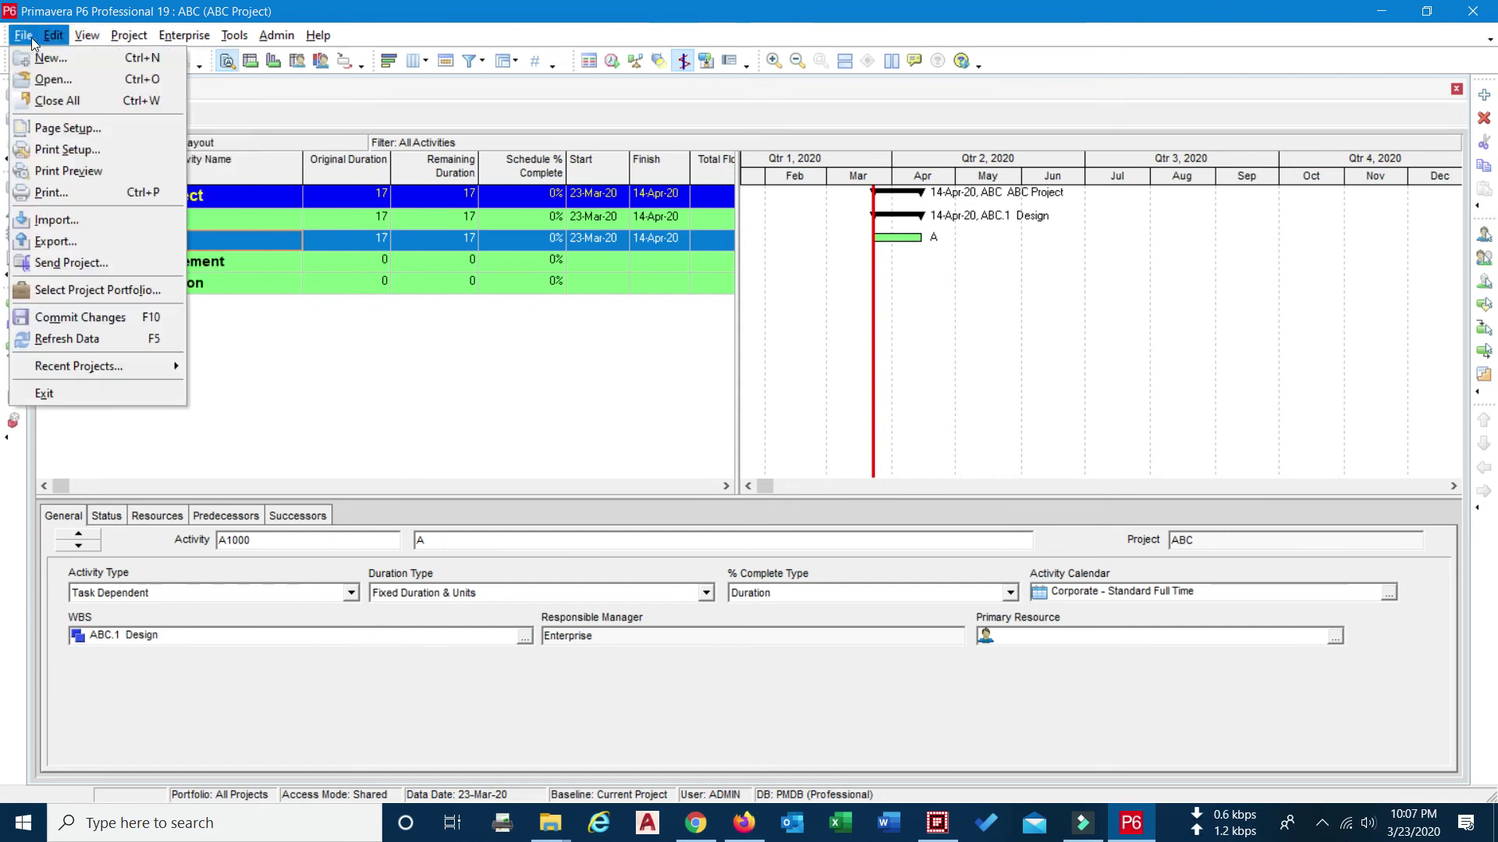
pyautogui.press('Escape')
pyautogui.click(54, 36)
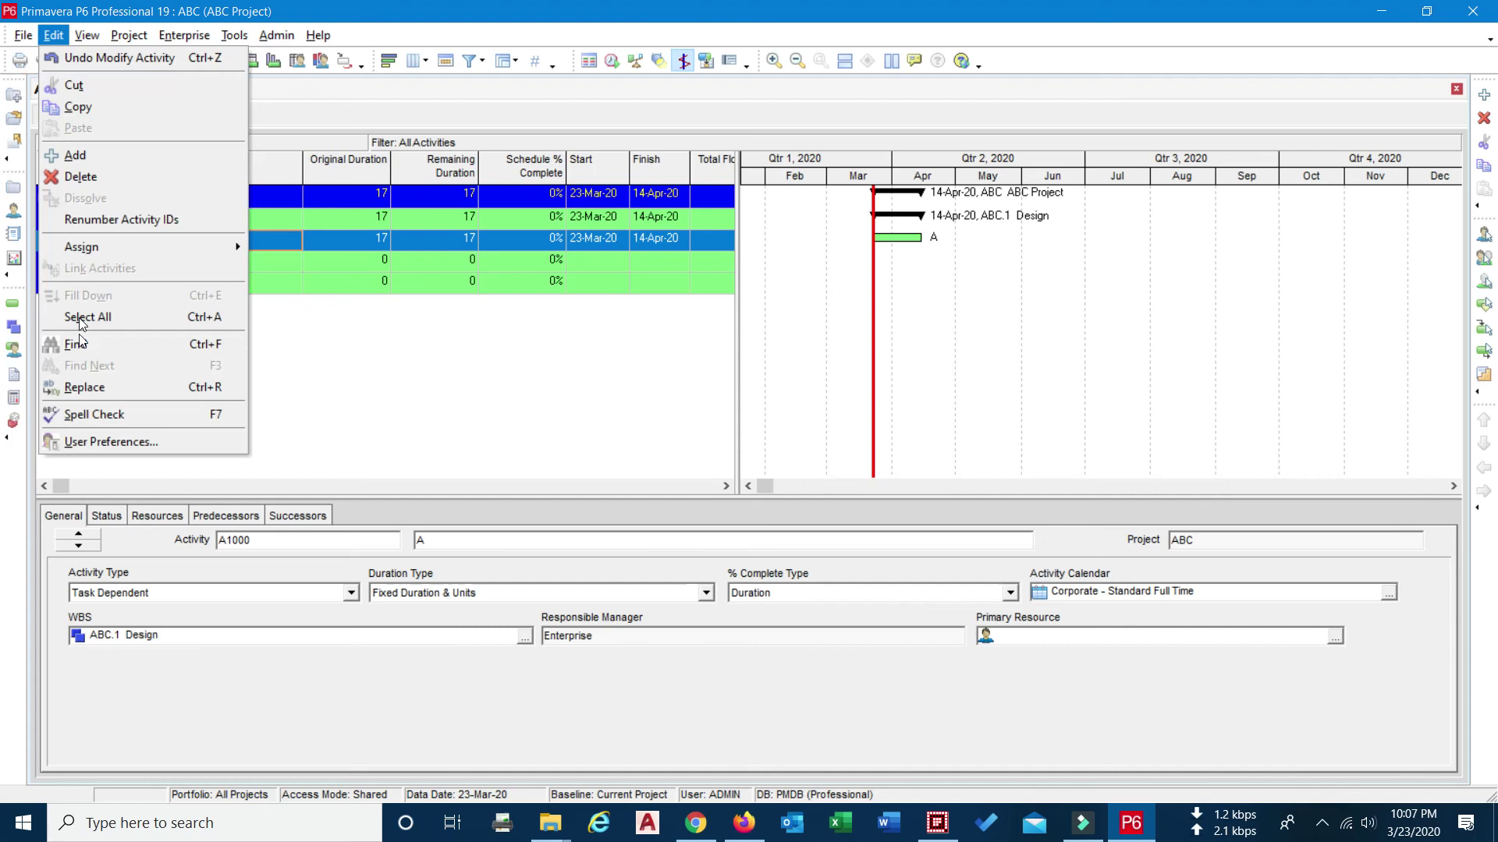
pyautogui.click(85, 441)
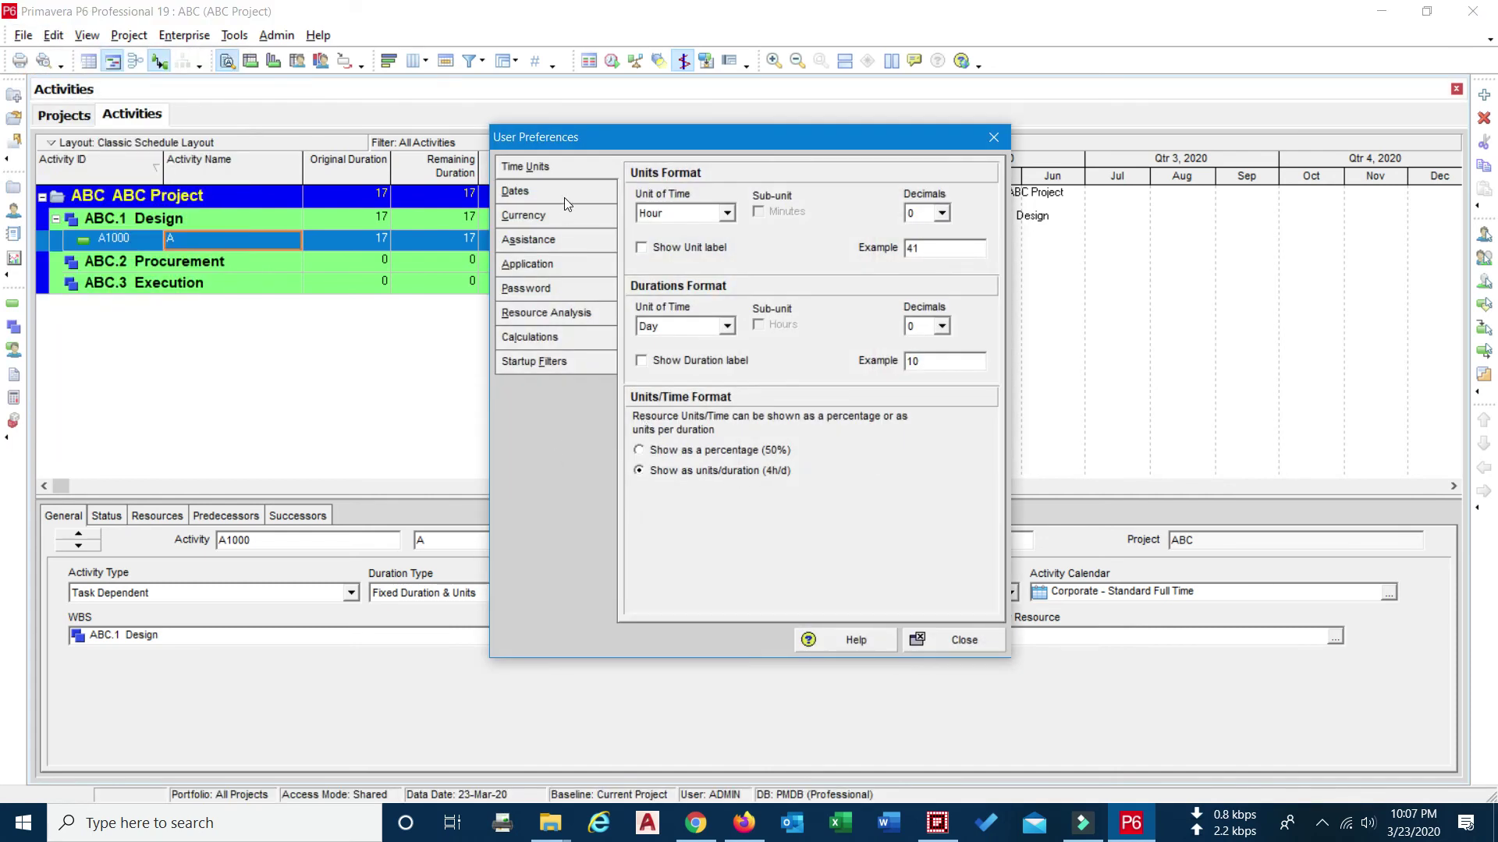
pyautogui.click(538, 240)
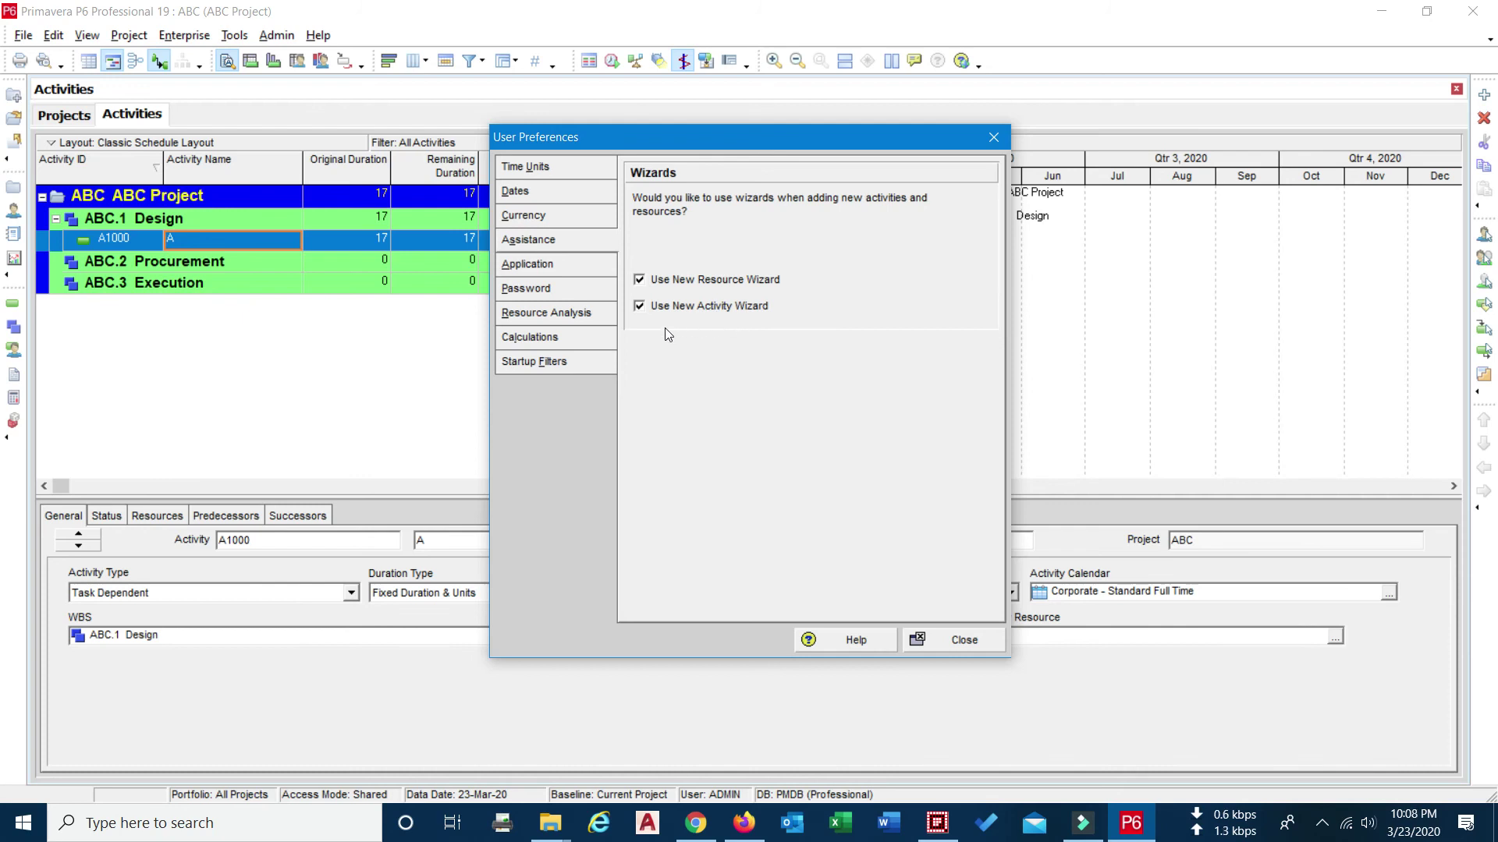
pyautogui.click(640, 307)
pyautogui.click(932, 642)
# Add a second activity under ABC.1 Design, below A1000, and name it B.
pyautogui.click(1484, 94)
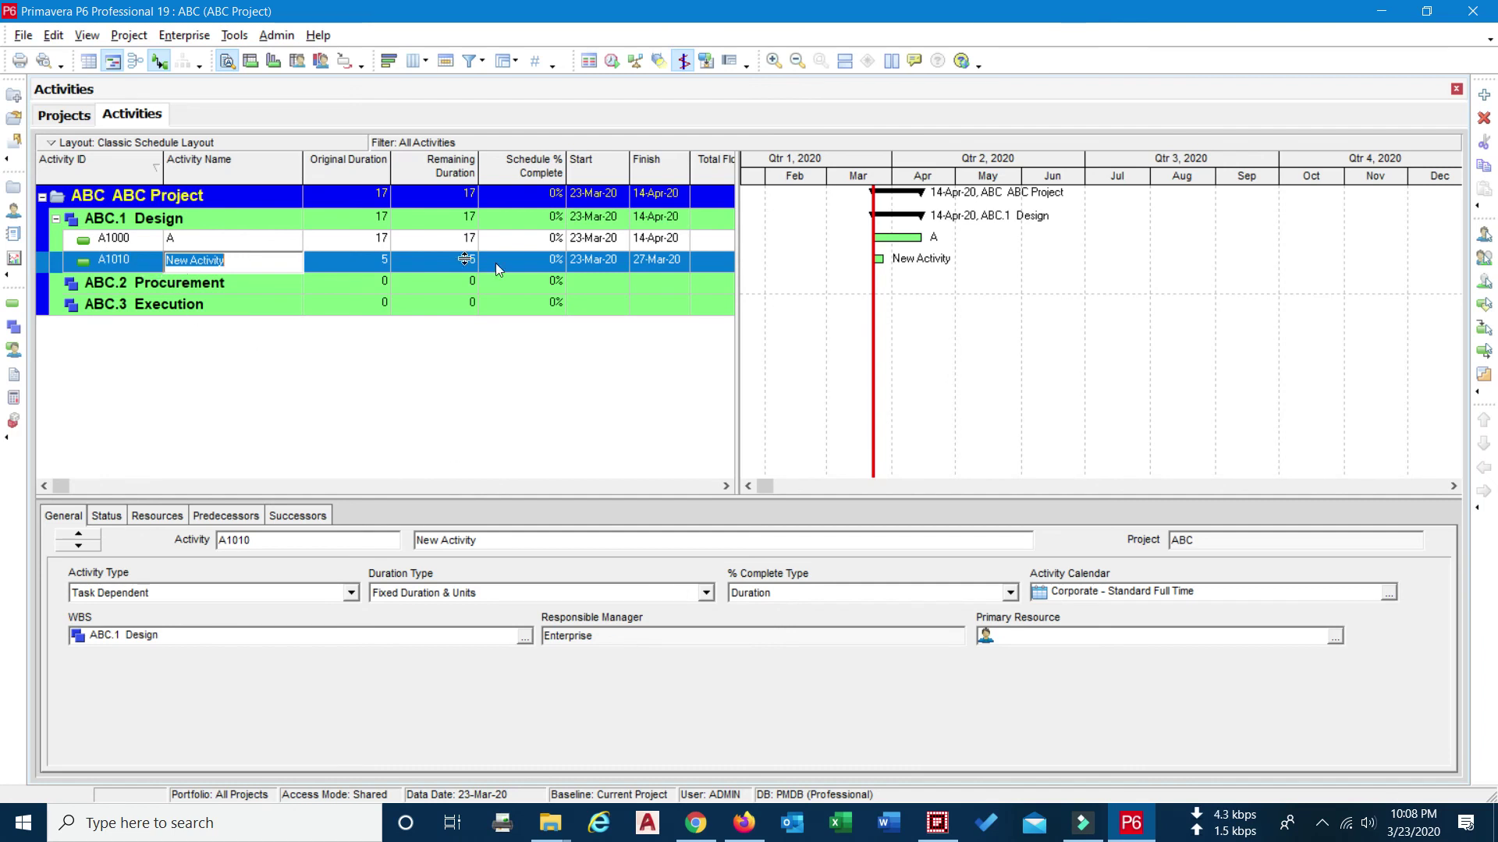
pyautogui.moveTo(738, 279); pyautogui.dragTo(851, 295)
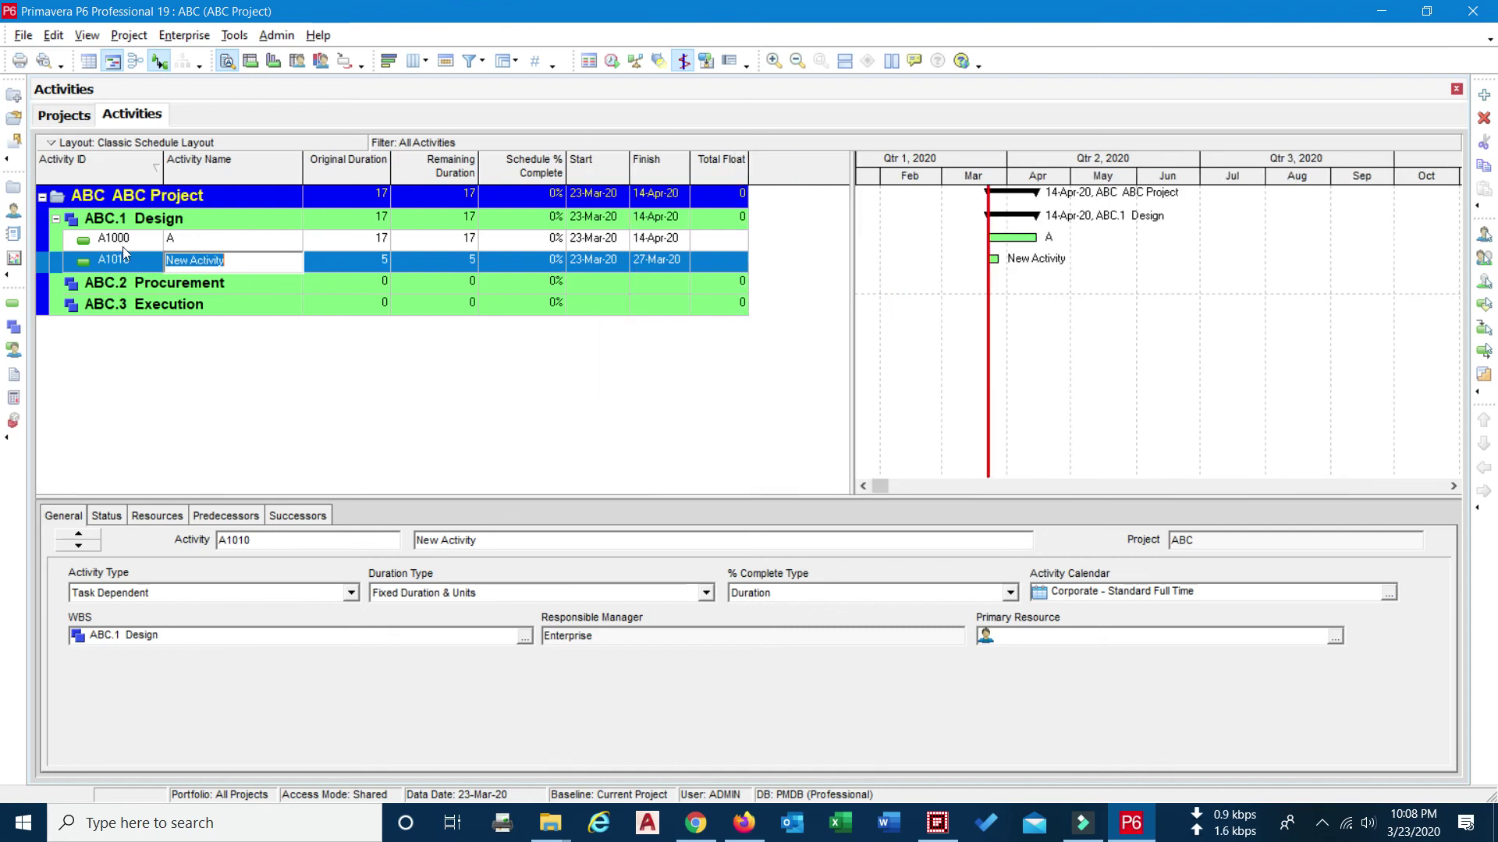
pyautogui.press('Return')
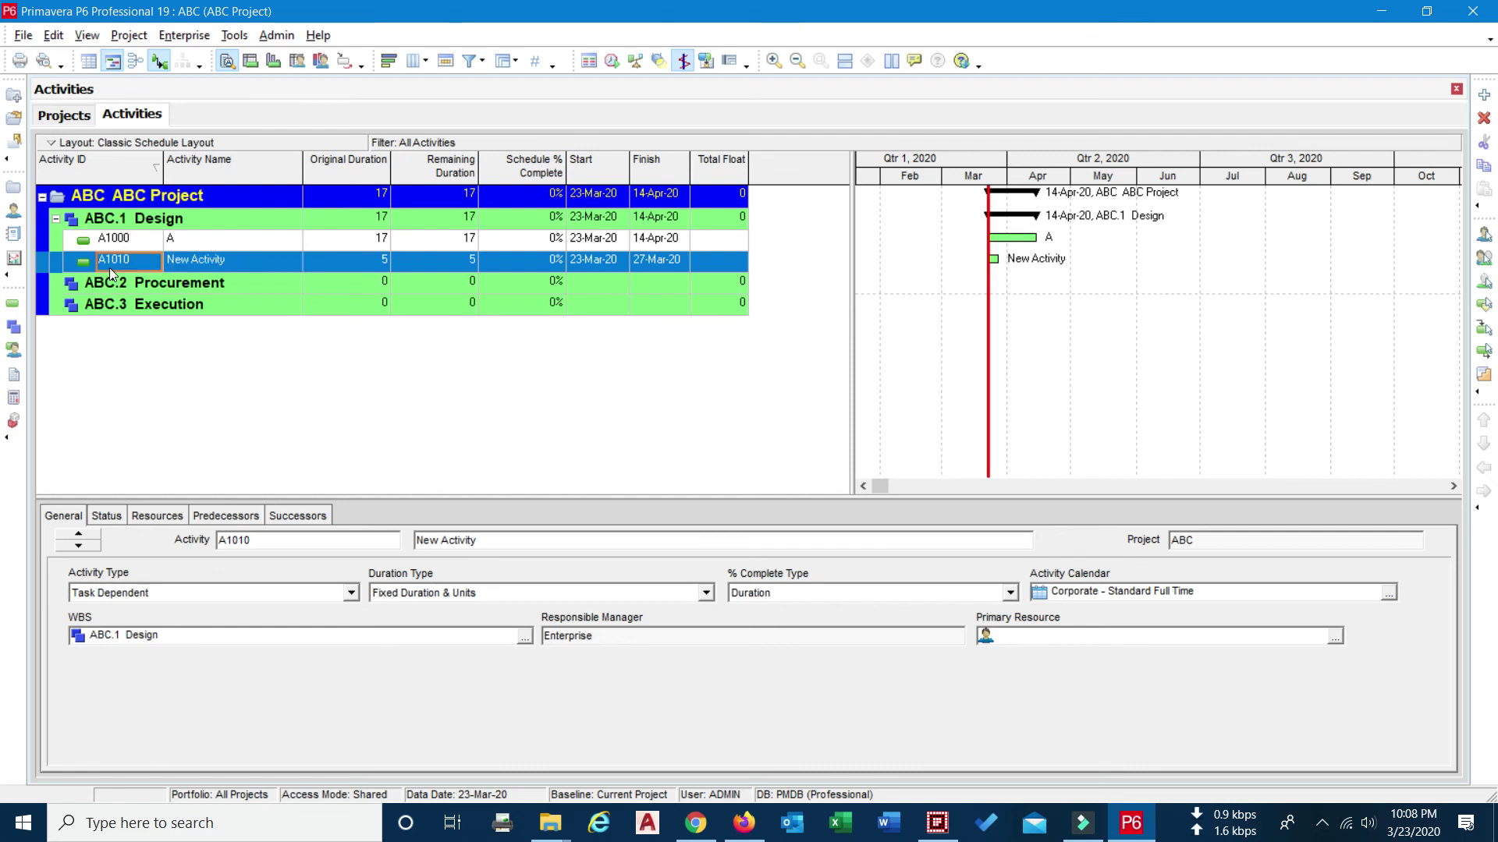
pyautogui.click(214, 267)
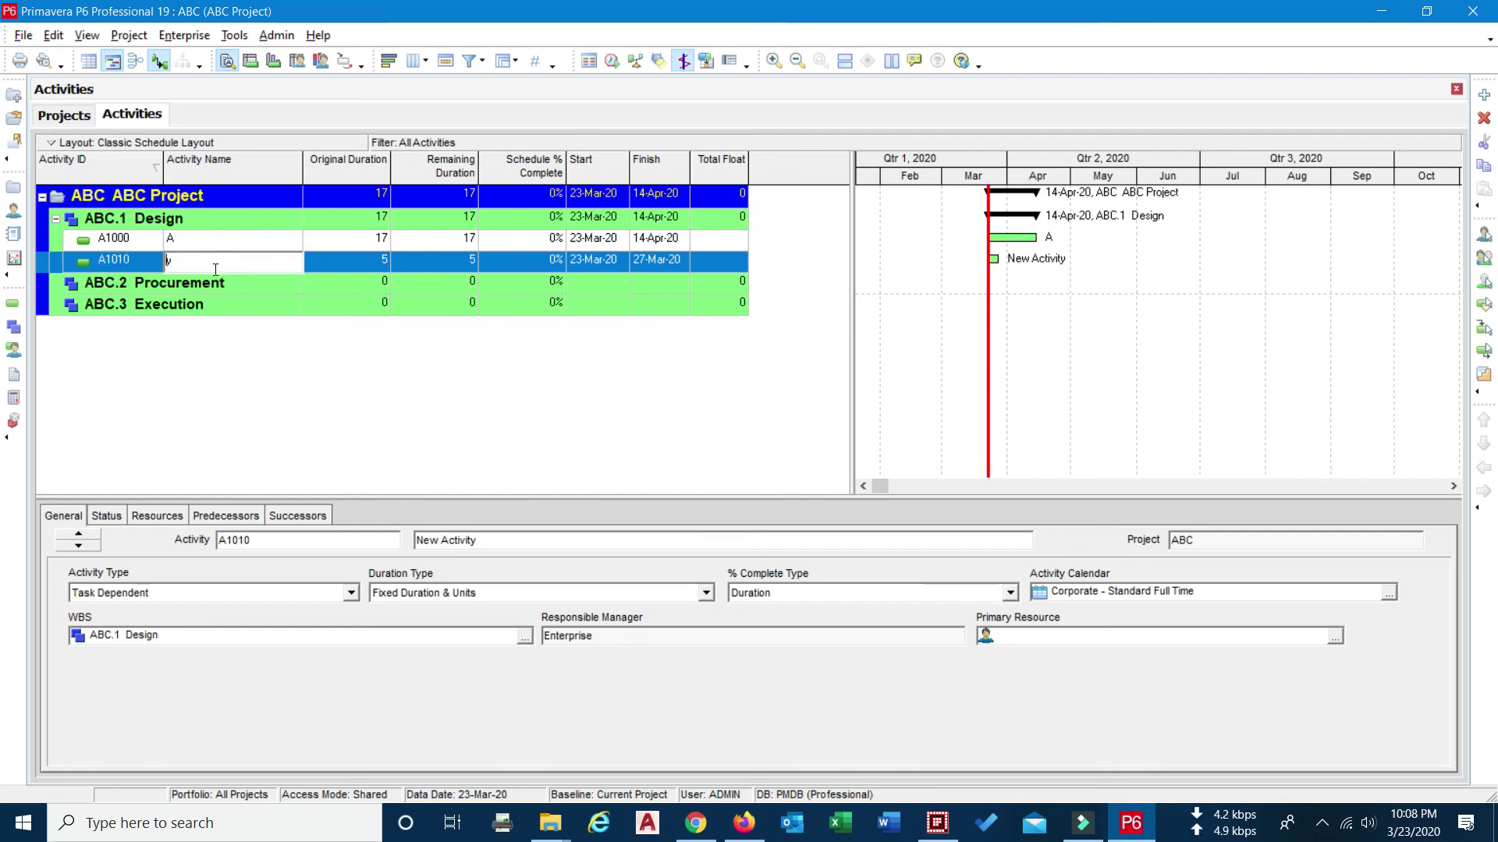
pyautogui.write('B')
pyautogui.press('Return')
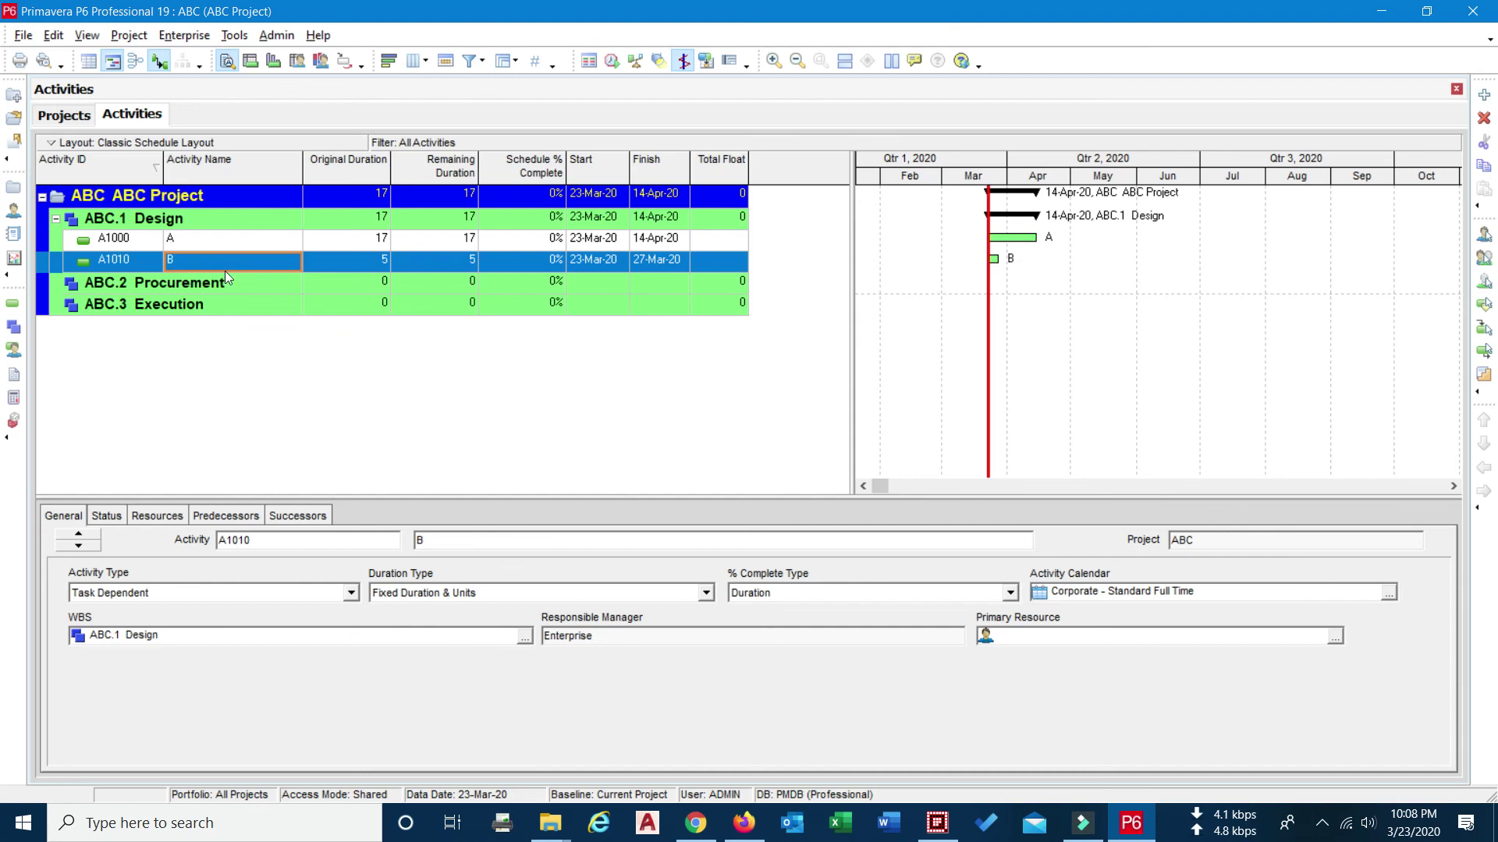